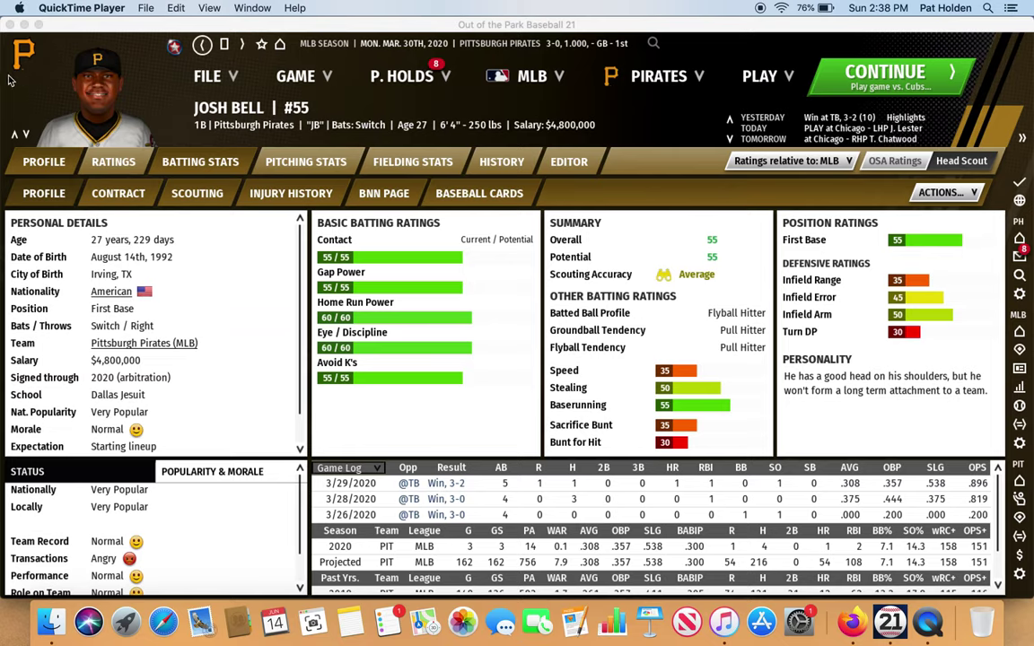
Step: Activate the OOTP window and switch it to full screen on the player's profile
click(39, 29)
click(39, 27)
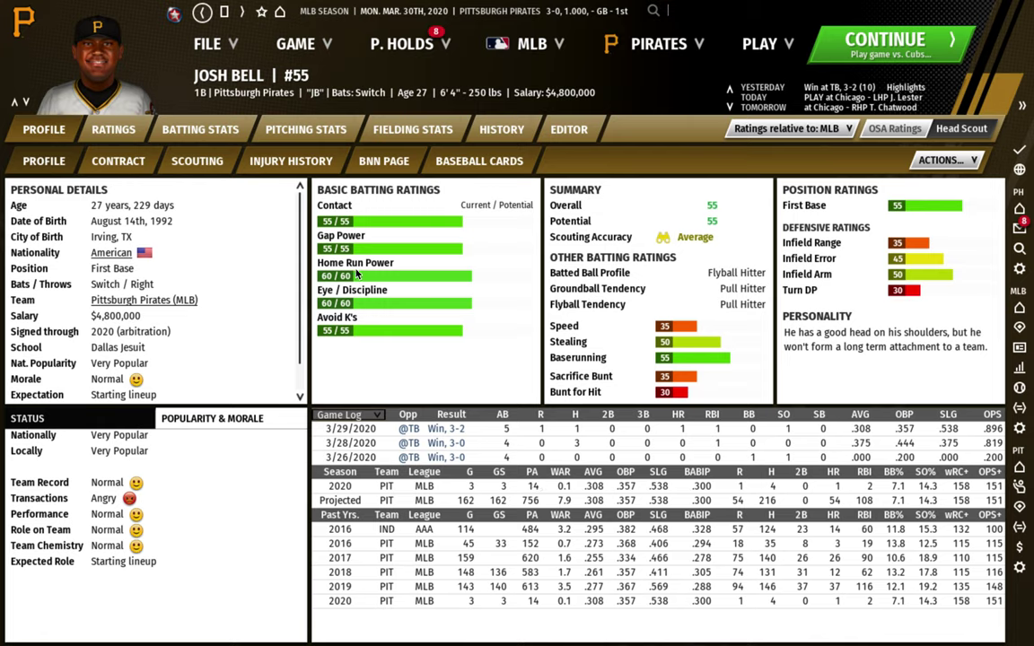
Step: From Batting Stats' View > Edit, add a 'New Row' stat row and open its customization
click(221, 141)
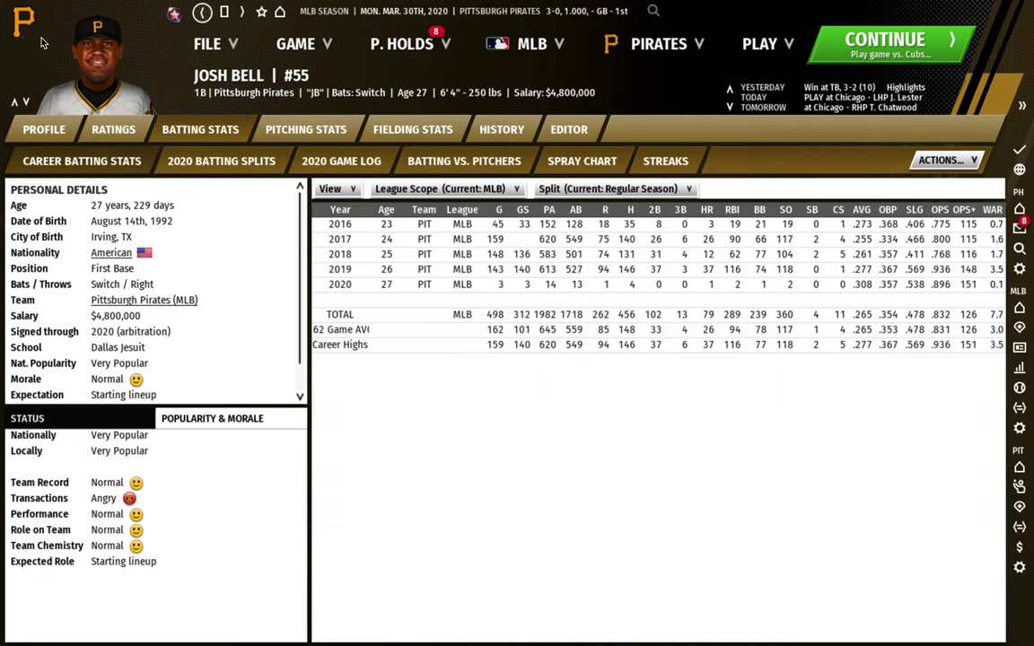
click(339, 191)
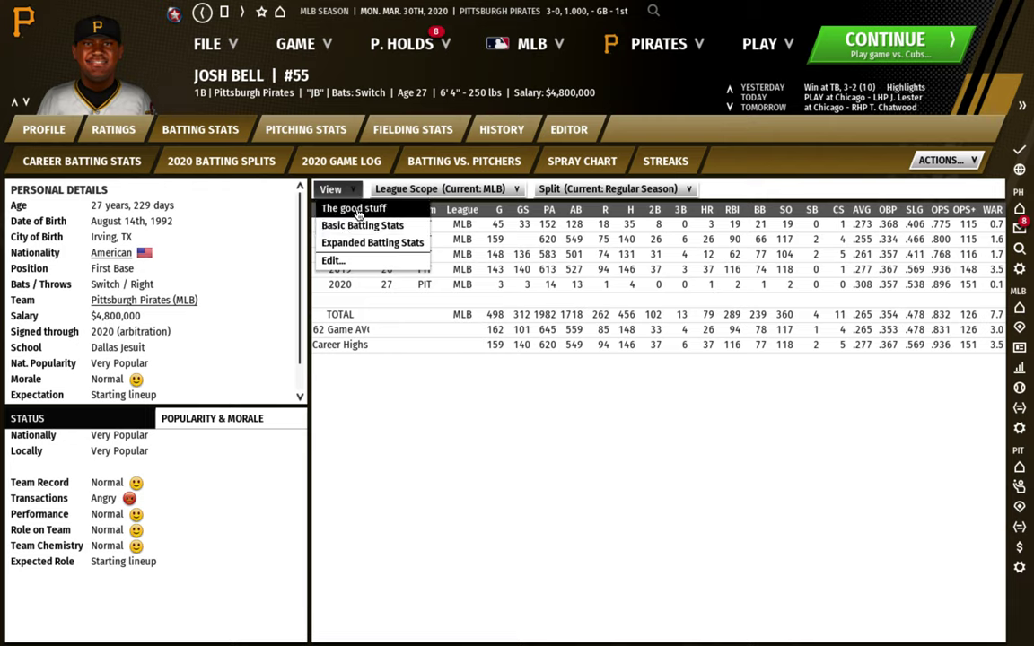
click(347, 262)
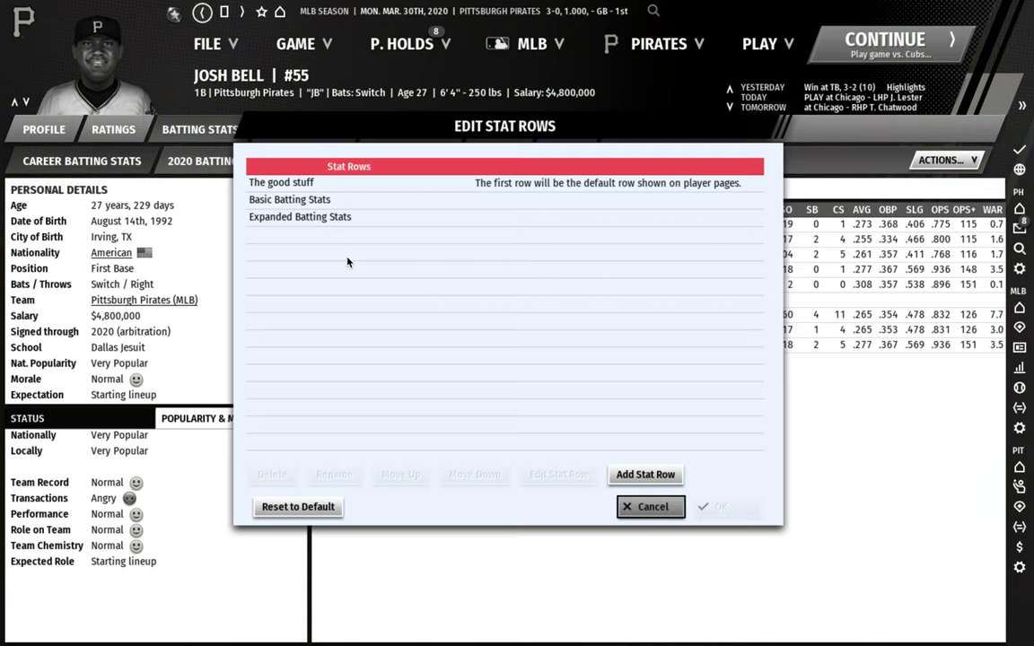
click(629, 474)
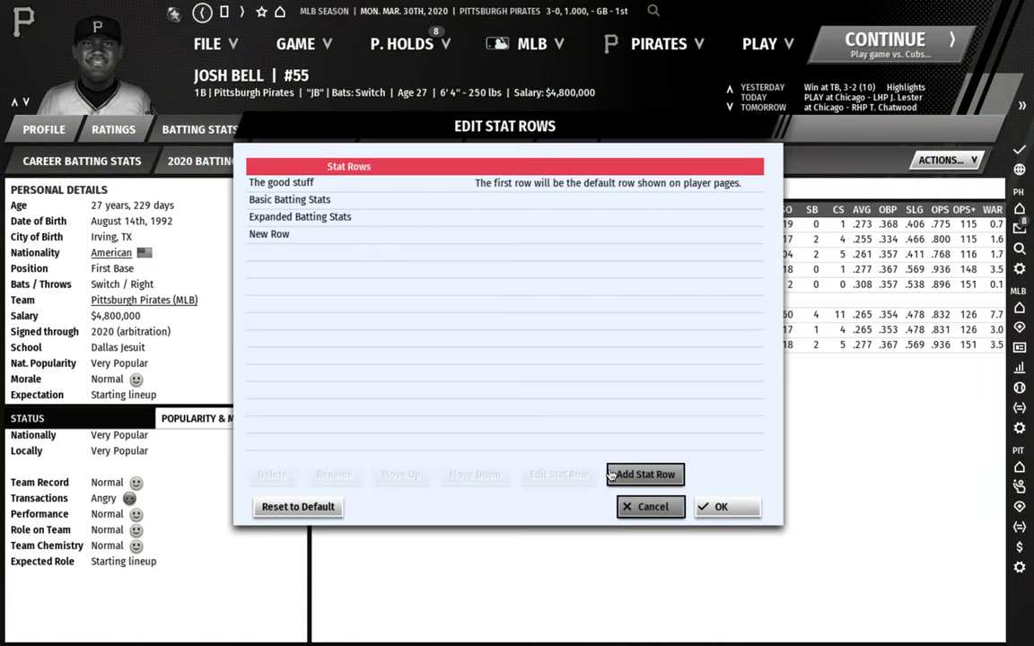
click(284, 234)
click(555, 475)
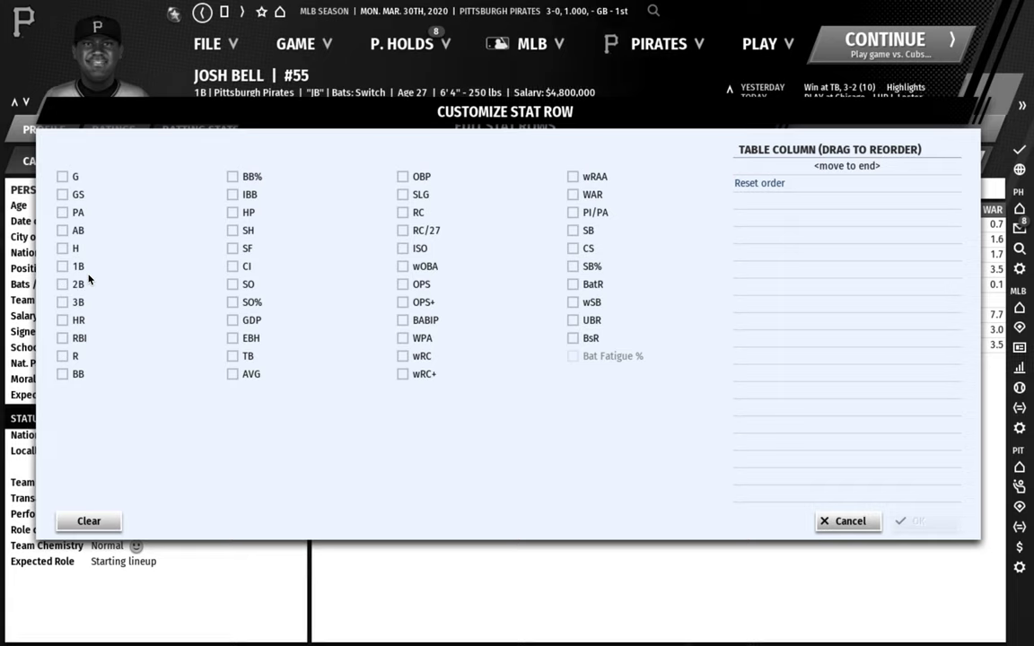
Step: Tick the G, GS, PA, WAR, AVG, OBP, SLG and BABIP columns
click(62, 176)
click(62, 194)
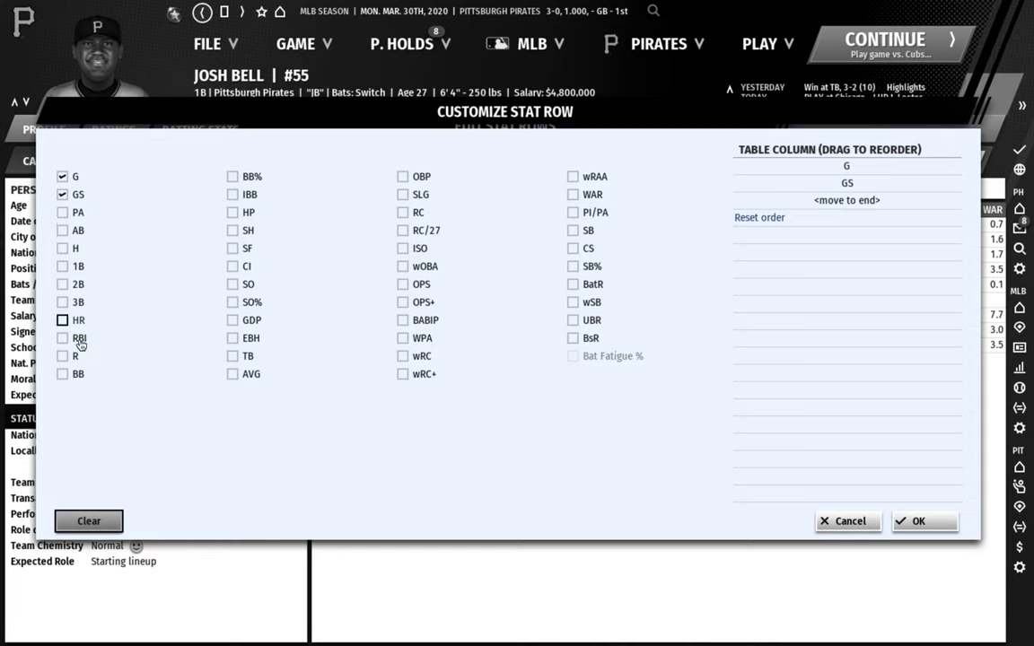
click(63, 213)
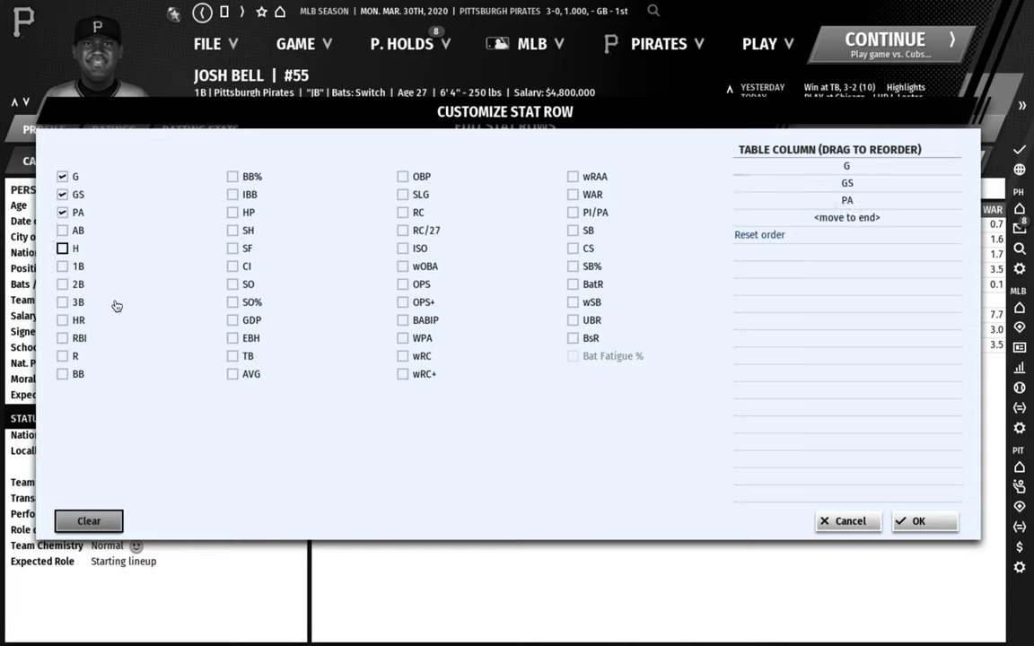
click(574, 195)
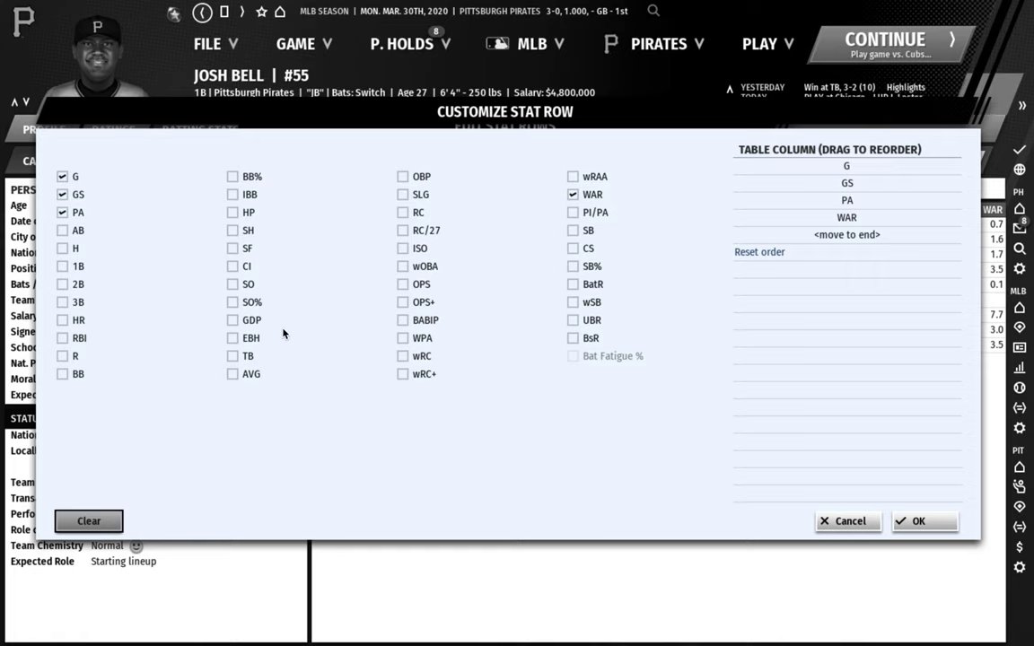
click(236, 374)
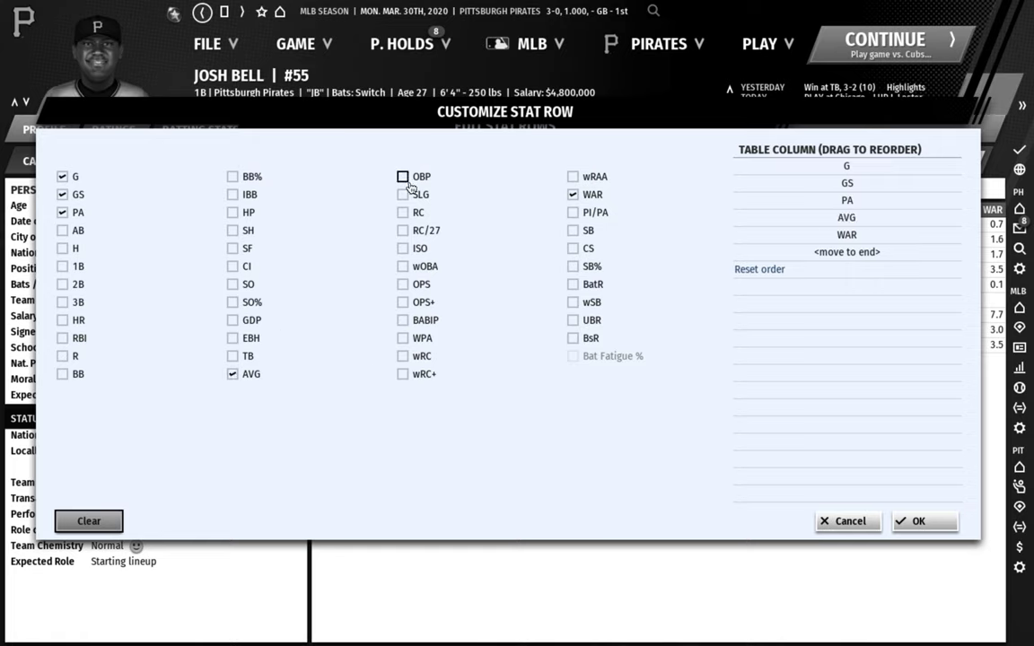
click(403, 177)
click(403, 195)
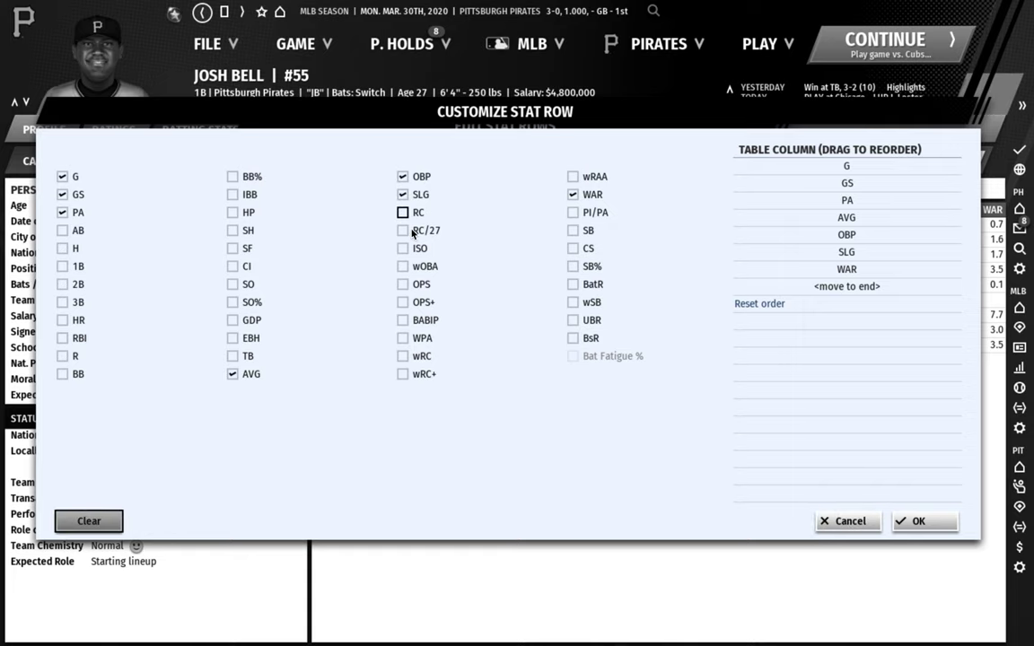
click(427, 322)
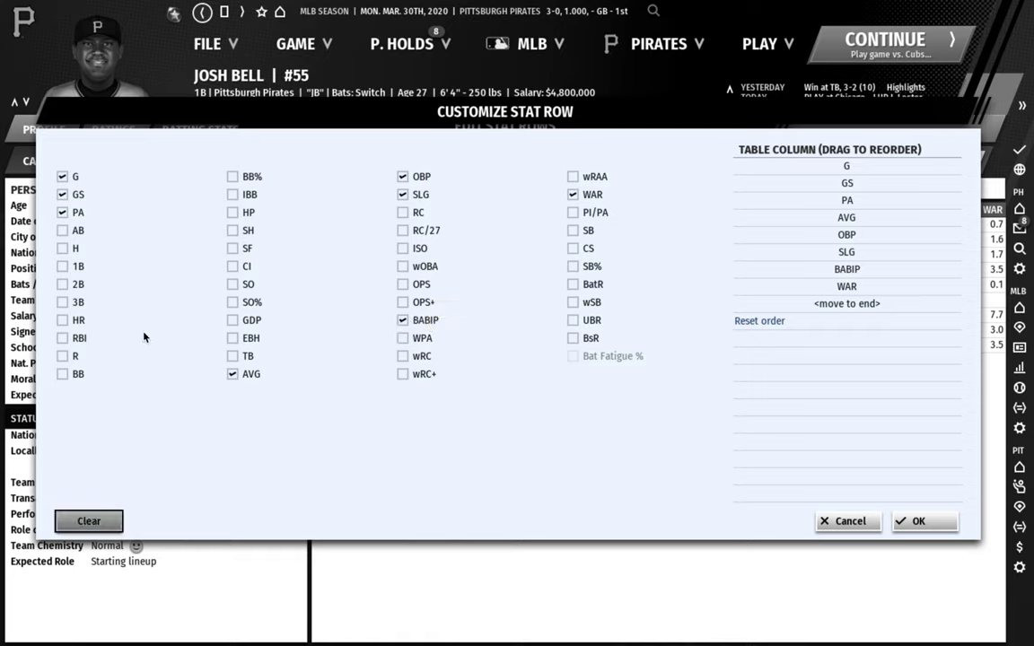
Step: Tick the R, H, 2B, HR, RBI, BB%, SO%, wRC+ and OPS+ columns
click(63, 357)
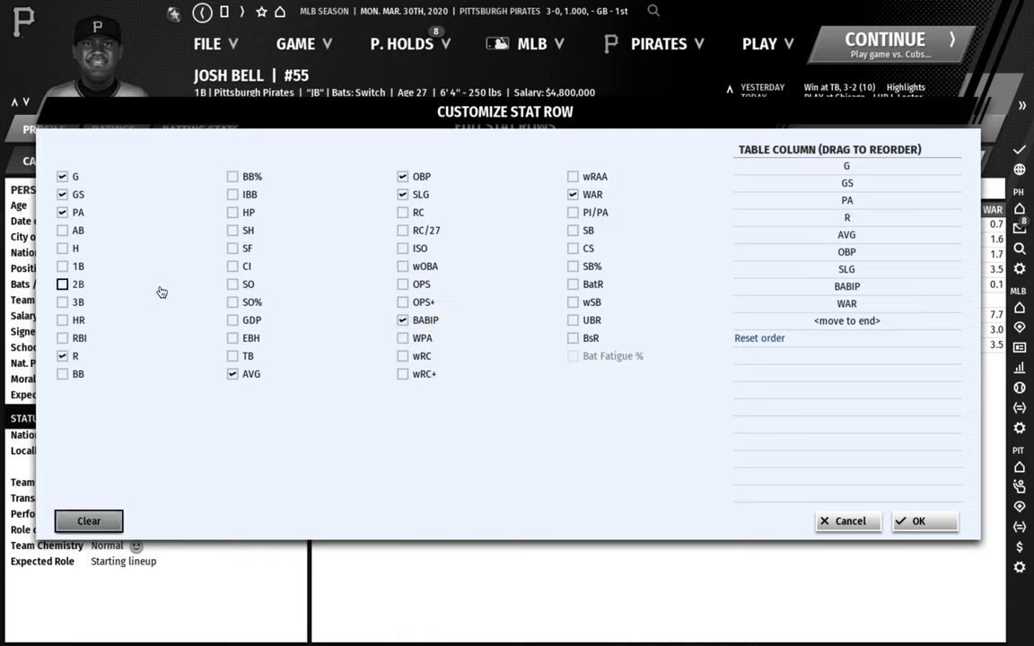
click(62, 250)
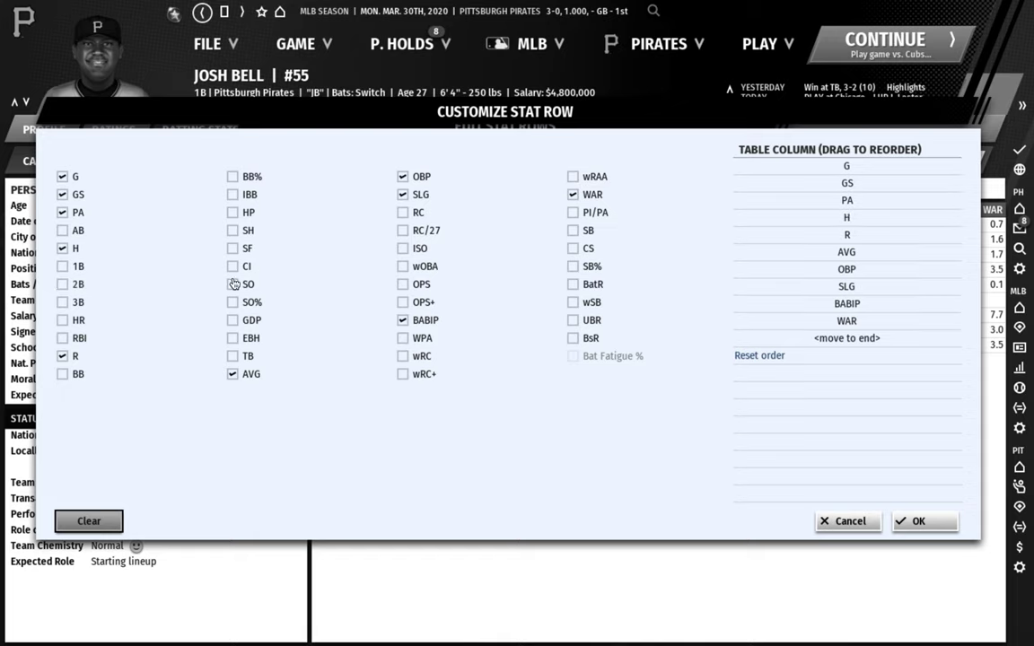
click(62, 284)
click(62, 321)
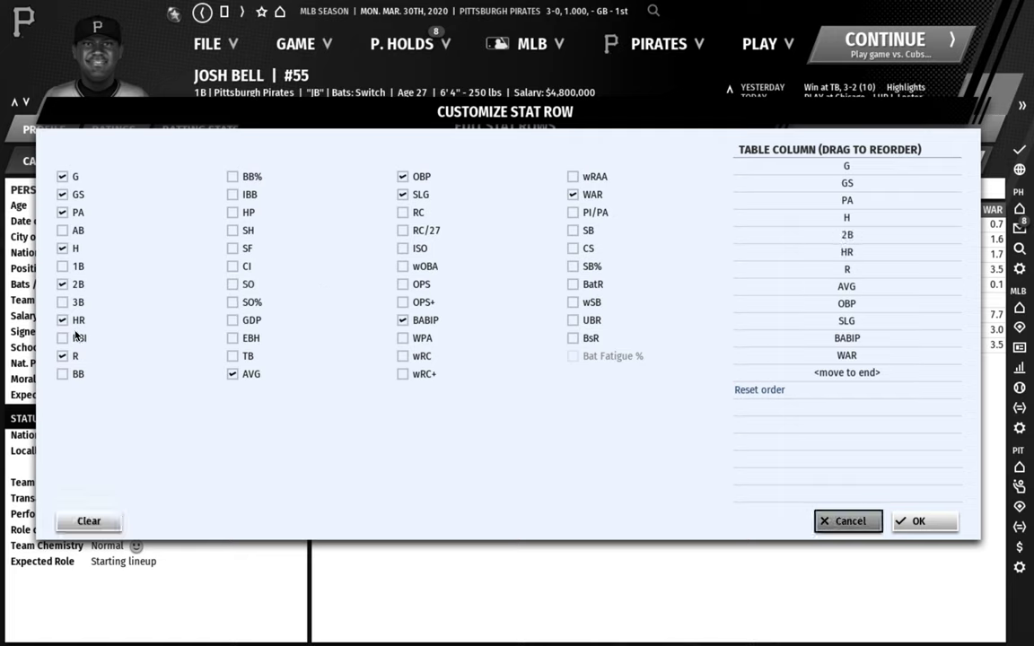
click(77, 336)
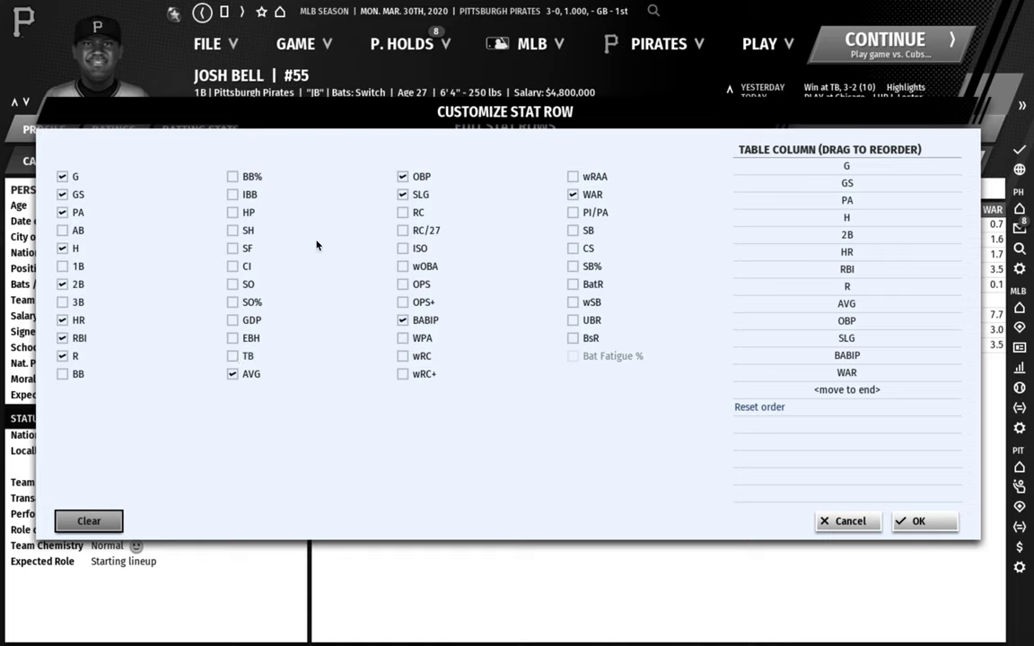
click(233, 176)
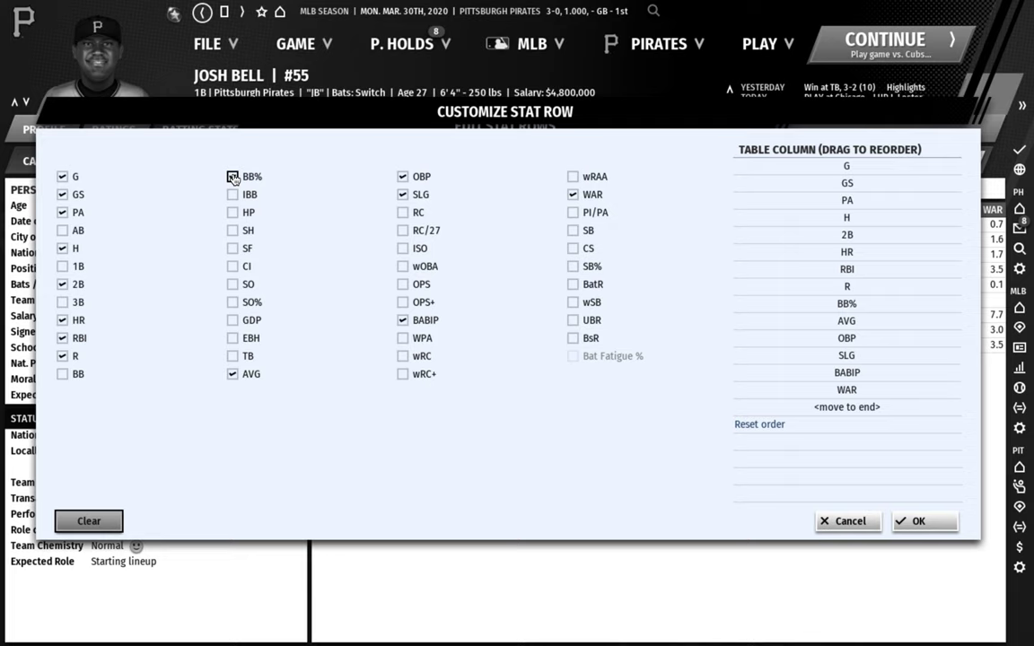
click(232, 302)
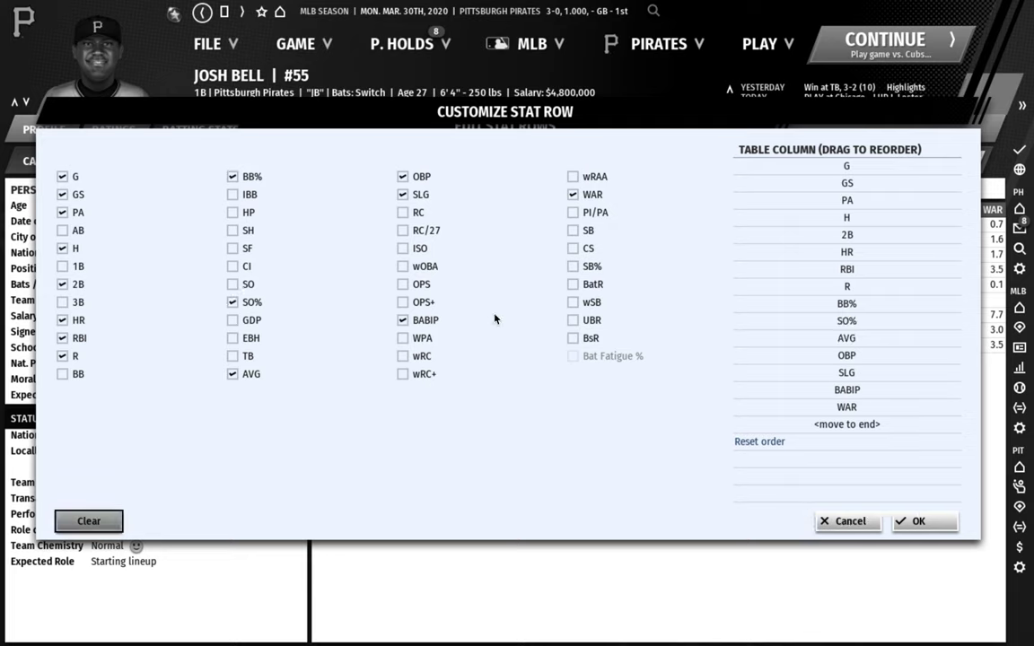
click(430, 376)
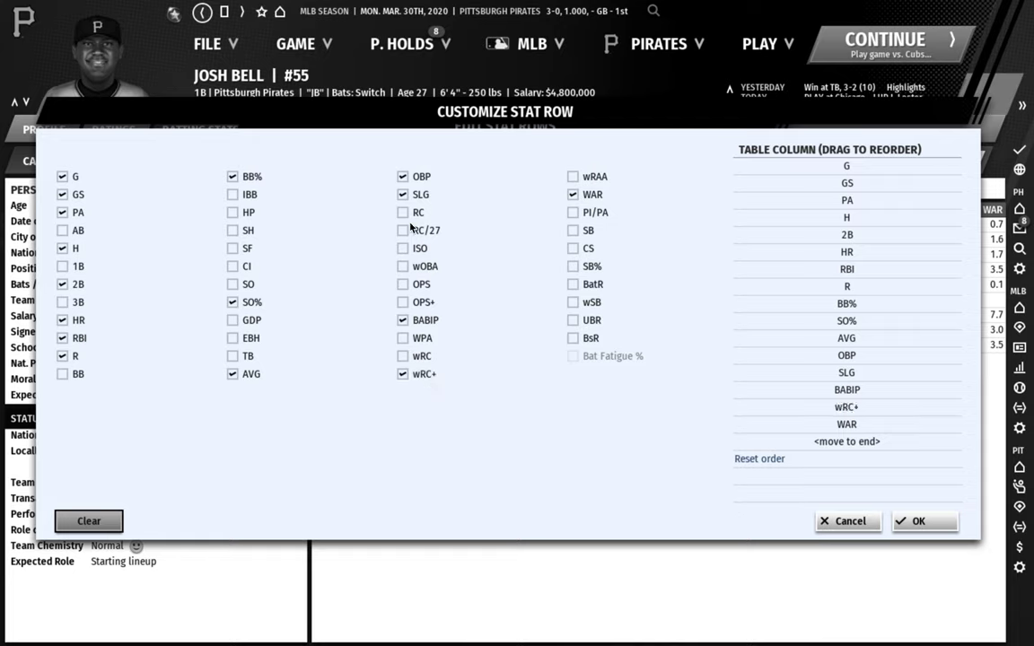
click(410, 305)
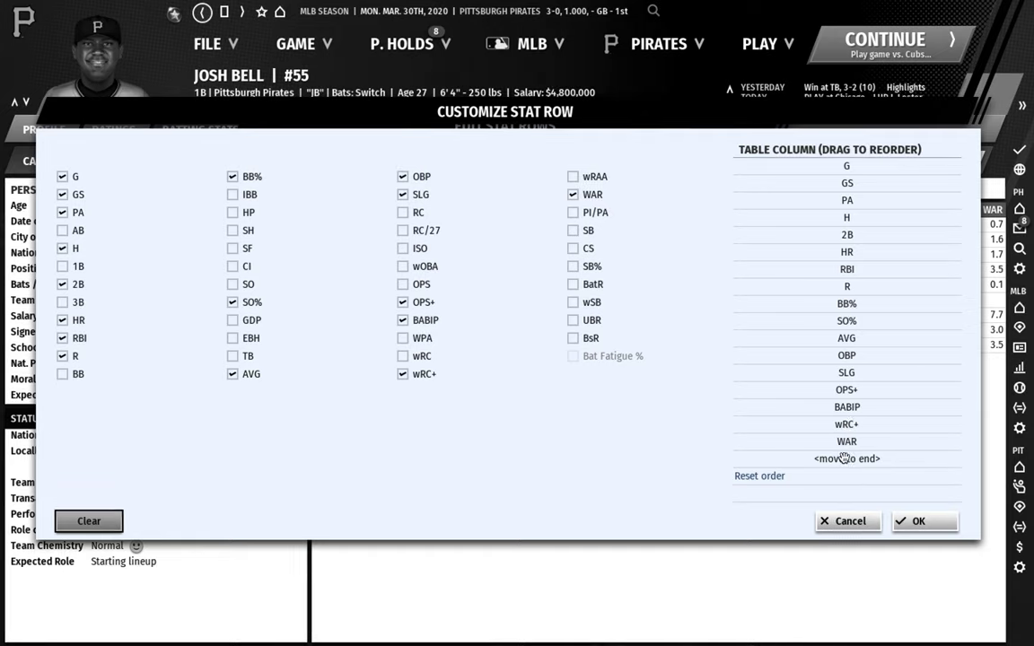
Step: Reorder columns: WAR after PA, then BABIP, BB%, SO% before OPS+ and wRC+; confirm
drag(847, 420, 853, 216)
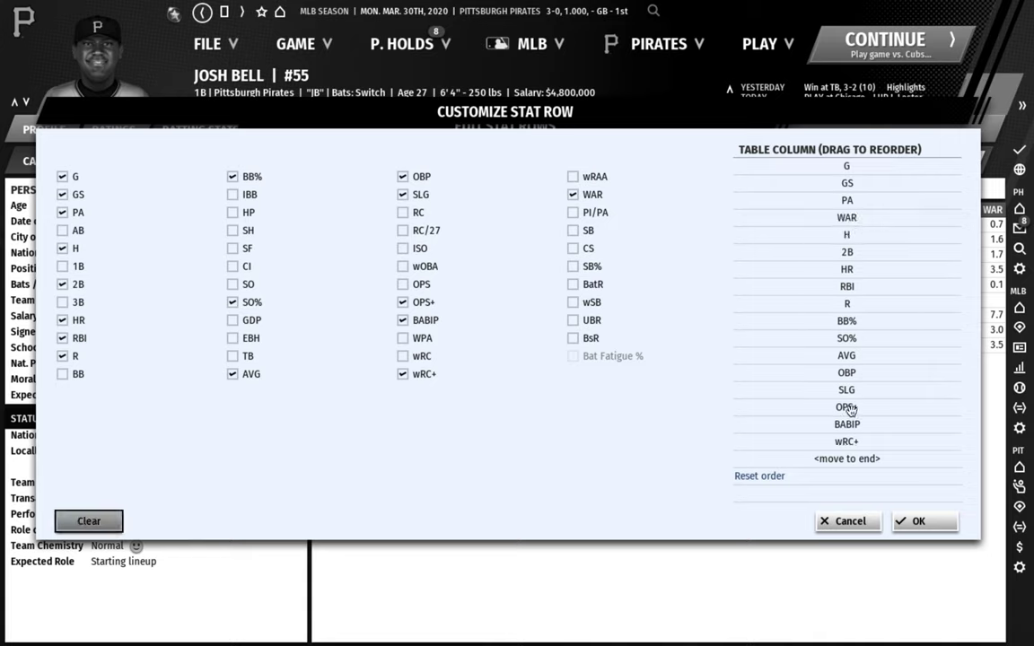
mouse_move(858, 423)
mouse_down()
mouse_move(860, 301)
mouse_move(859, 408)
mouse_up()
drag(858, 312, 860, 411)
drag(848, 323, 846, 418)
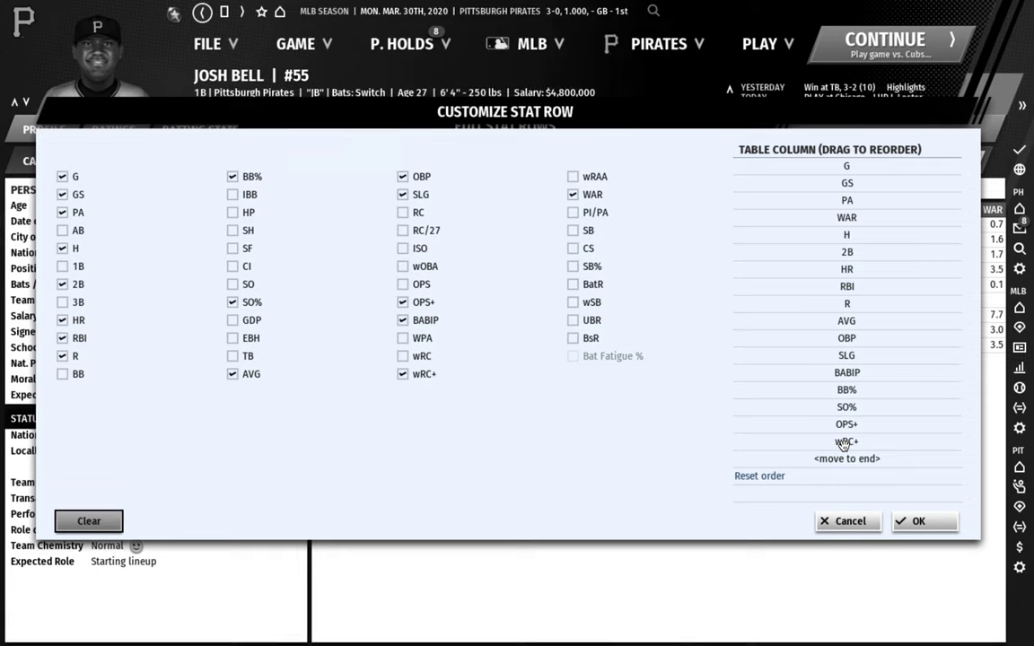
click(925, 521)
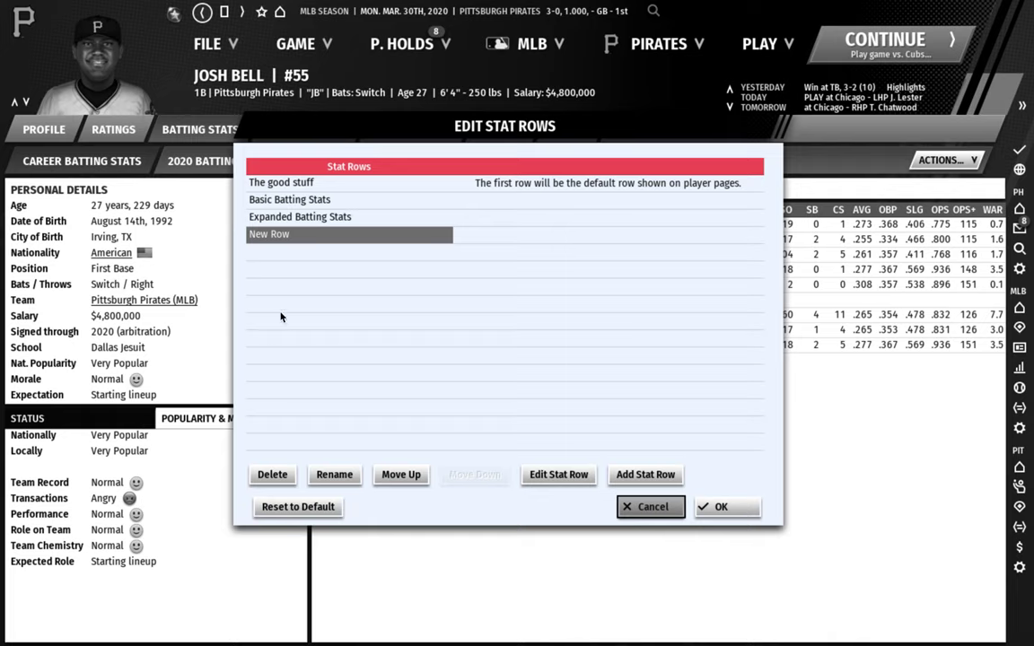
Step: Move New Row up three places to the top as the default and confirm
click(389, 477)
click(388, 477)
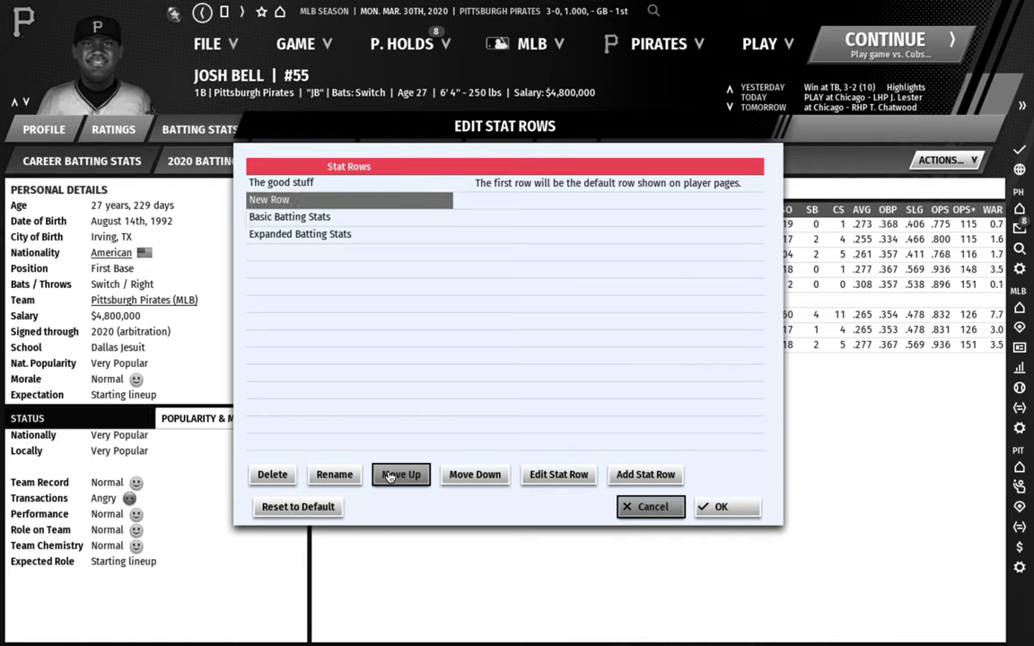
click(389, 476)
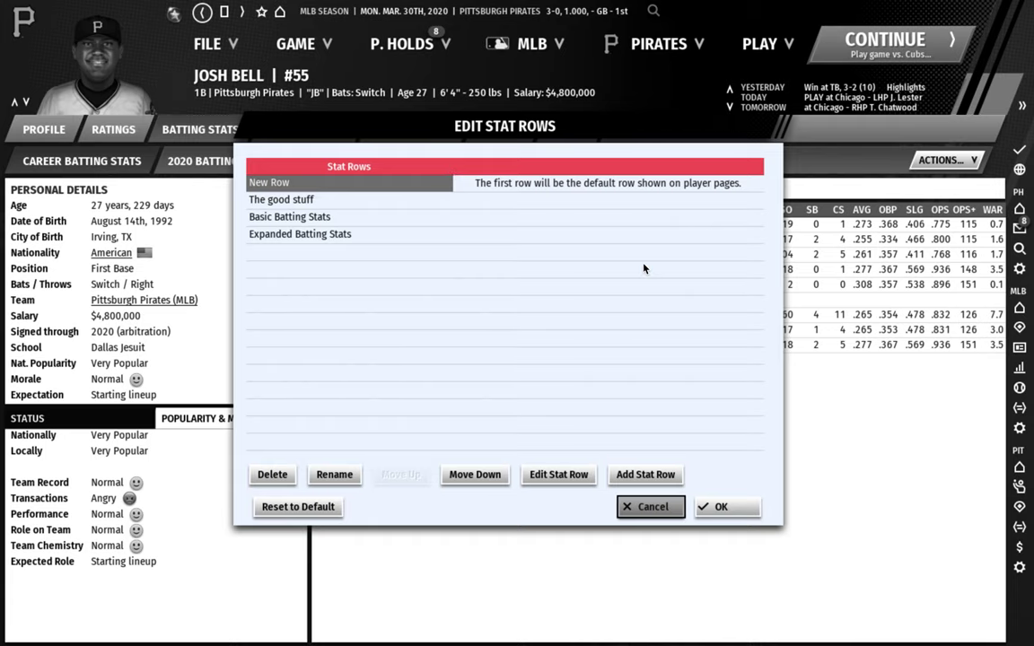
click(722, 507)
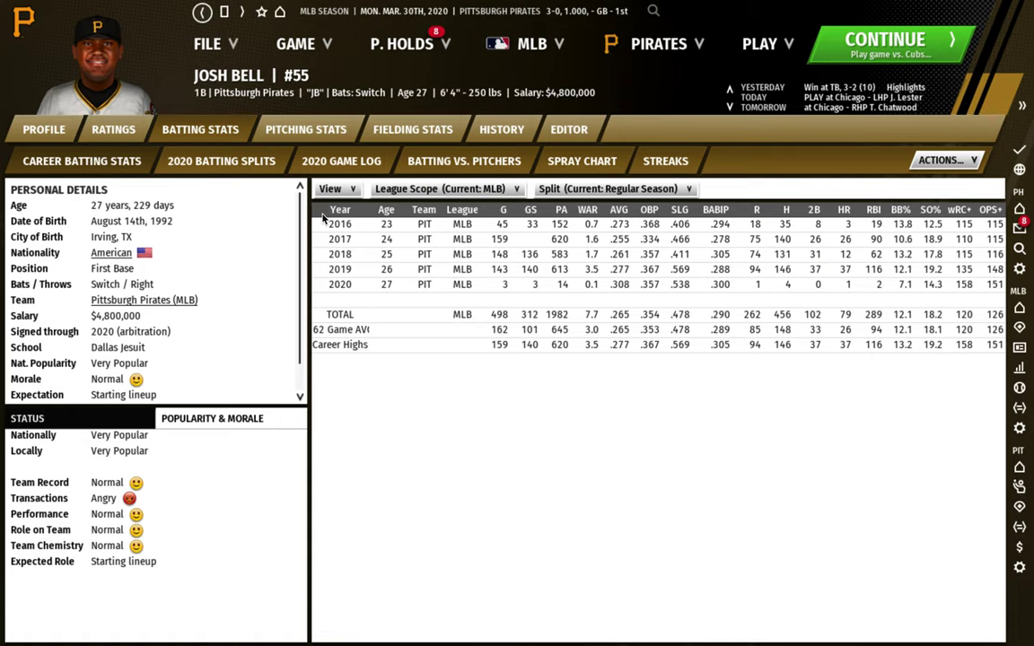
Step: Check the pitching stats views, then go back through Batting Stats to the Ratings page
click(280, 128)
click(342, 188)
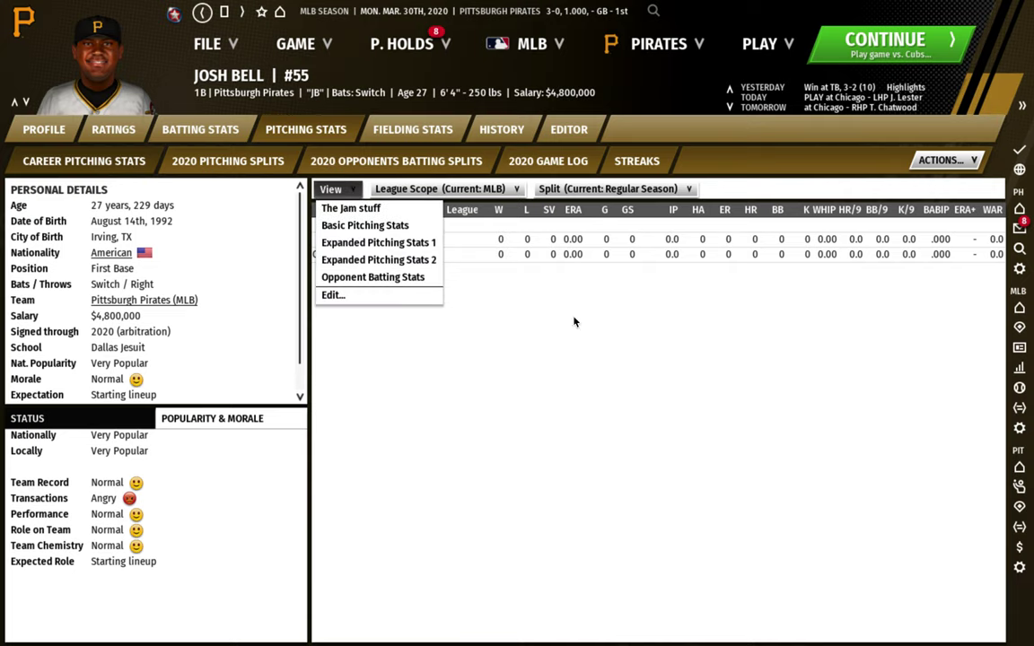
click(551, 324)
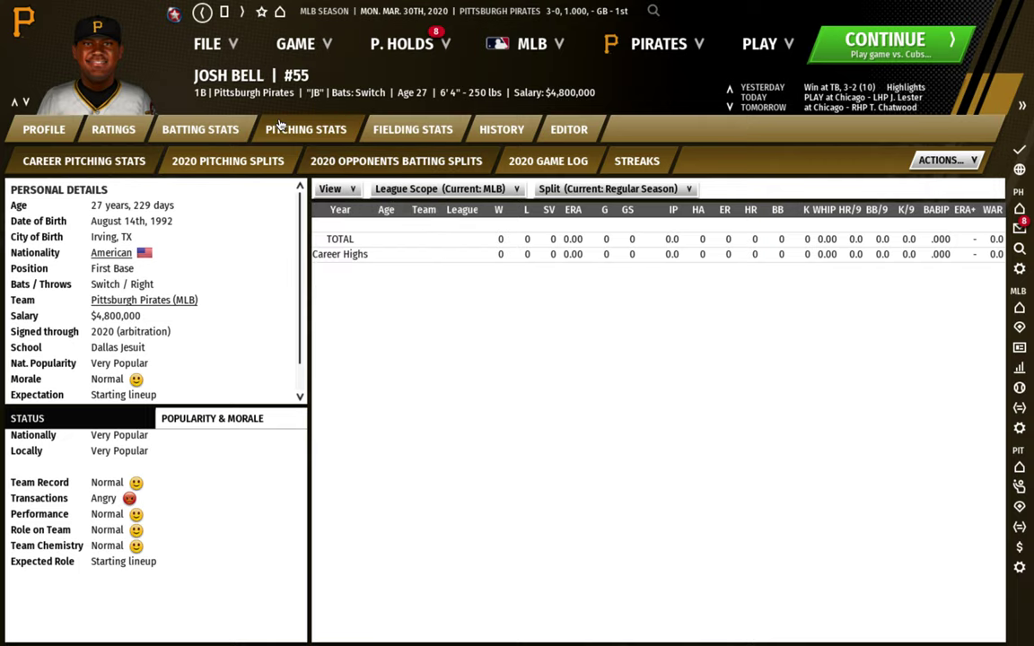
click(193, 130)
click(123, 131)
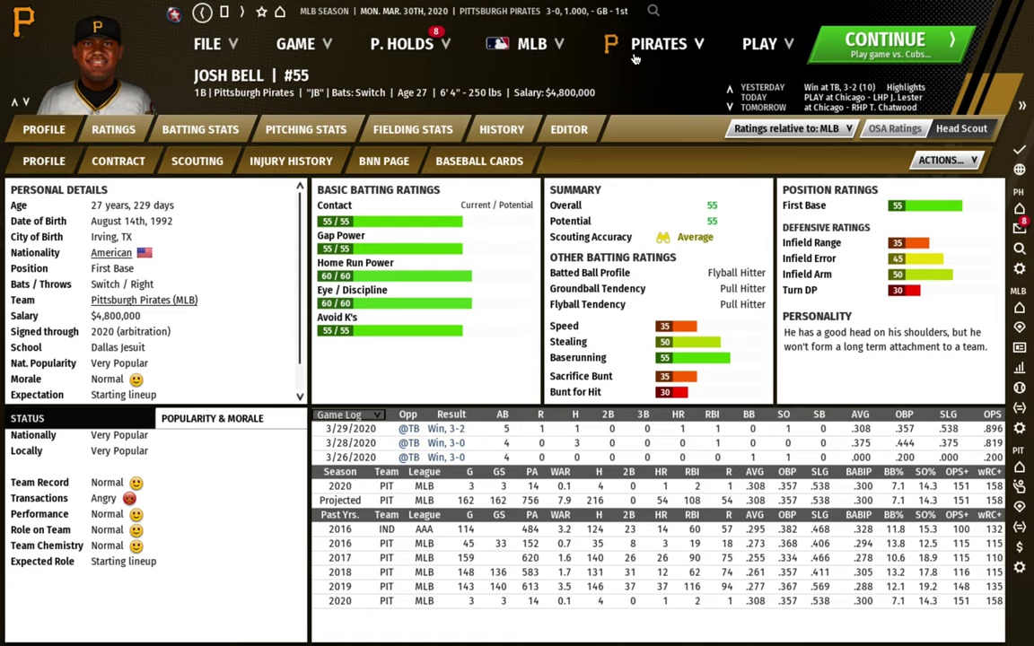
Step: On the team's pitching staff page, preview the Pitching Ratings and Pitching Stats 2 views
mouse_move(637, 71)
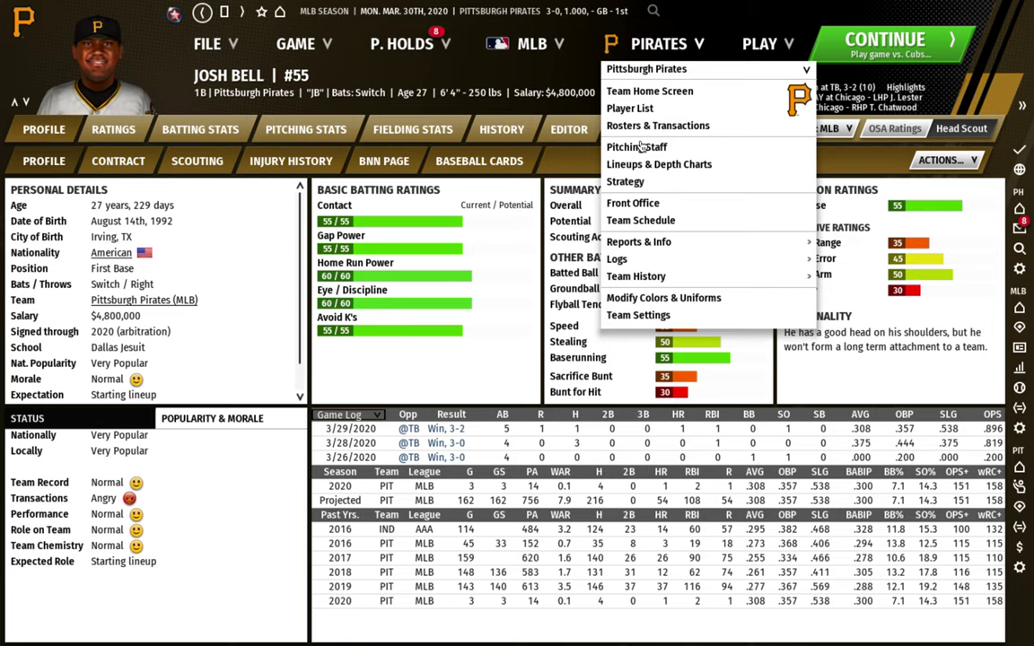
click(640, 148)
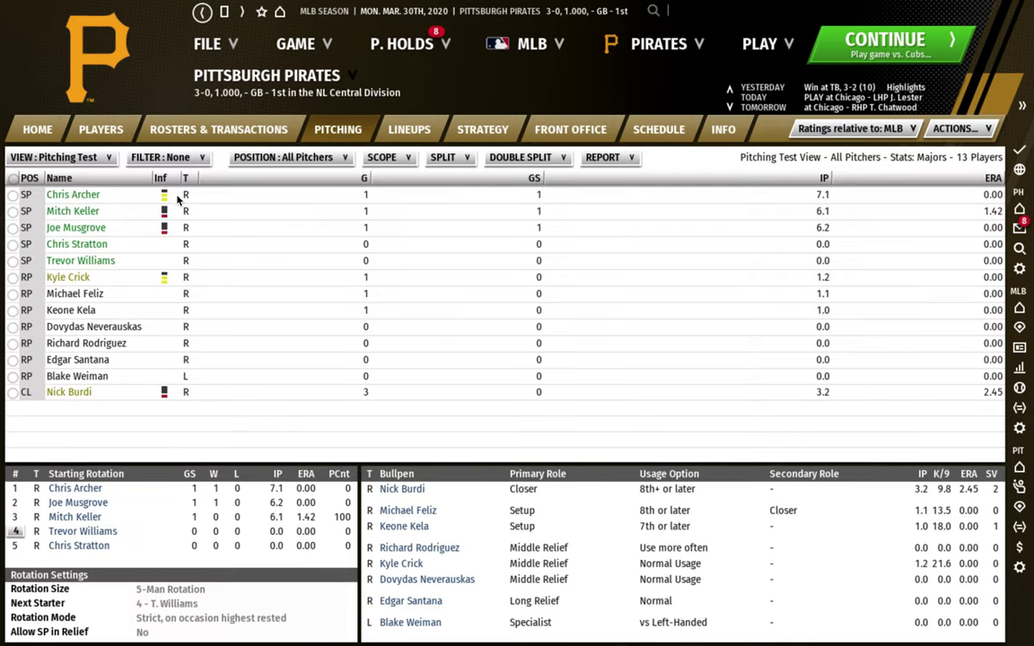
click(68, 154)
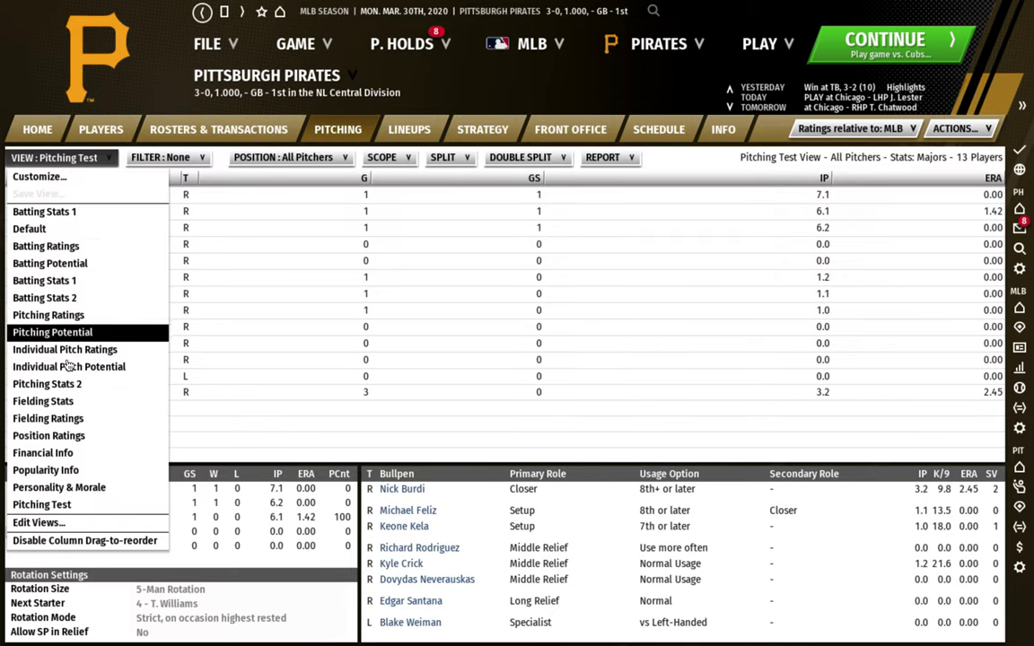
click(56, 315)
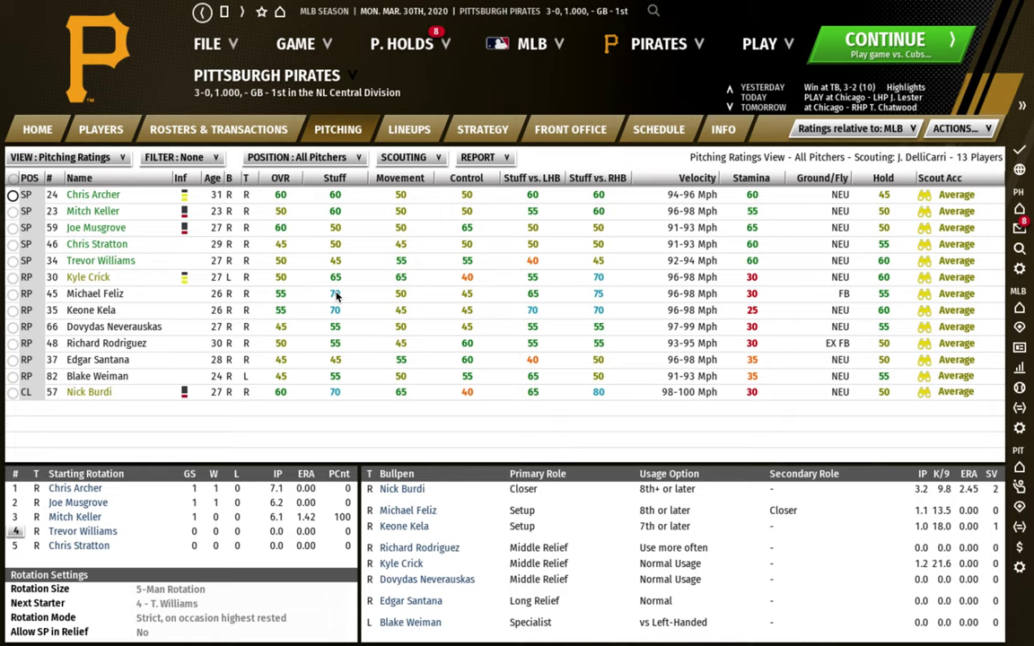
click(60, 158)
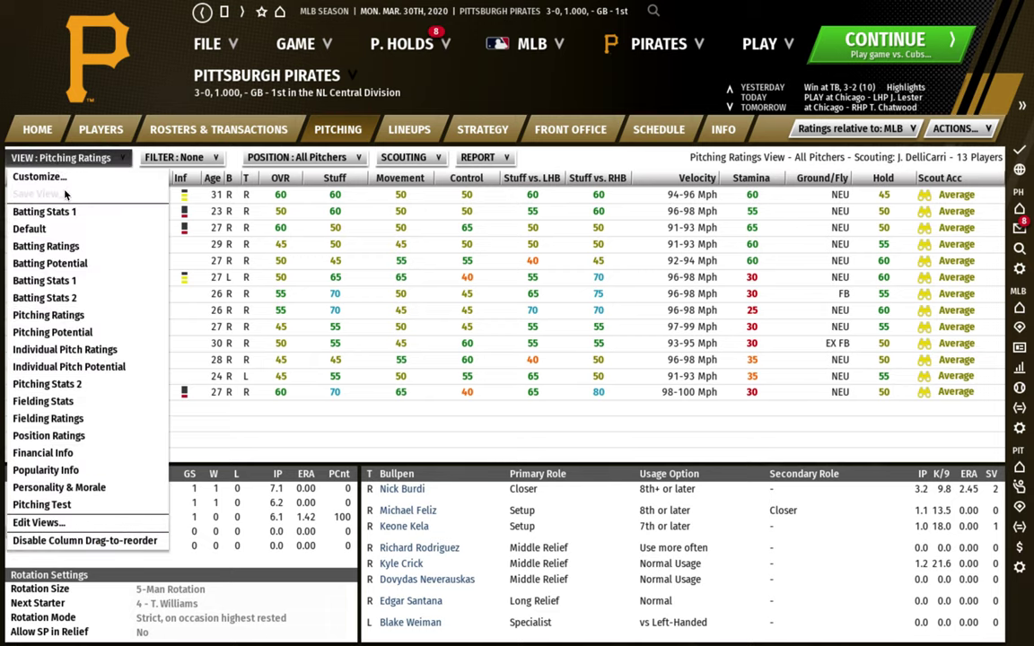
click(50, 384)
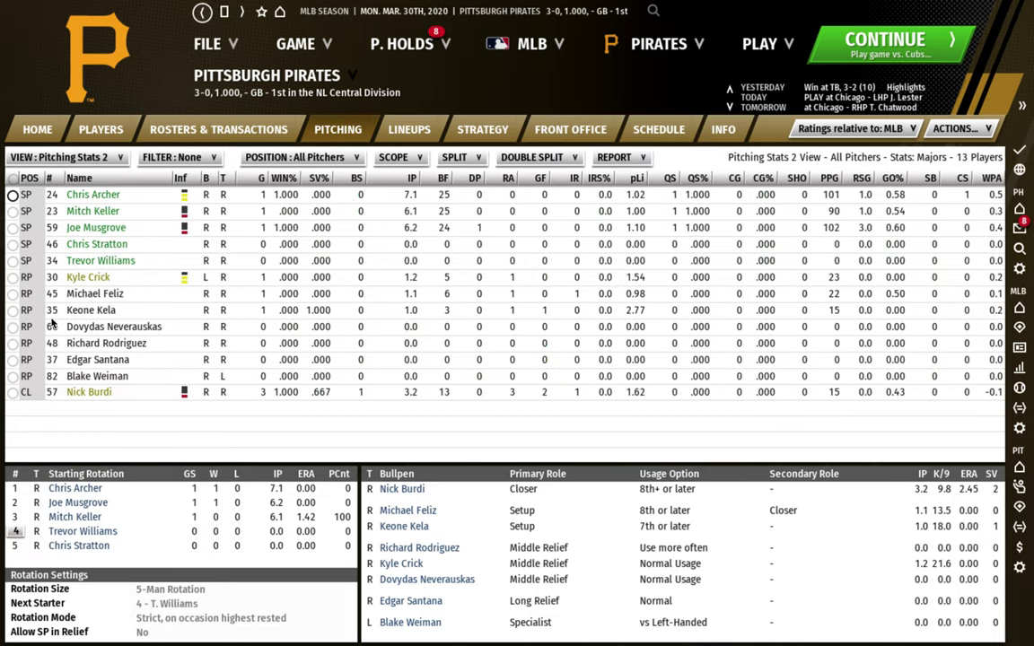
Step: Switch back to the Pitching Test view and open its Customize dialog
click(72, 158)
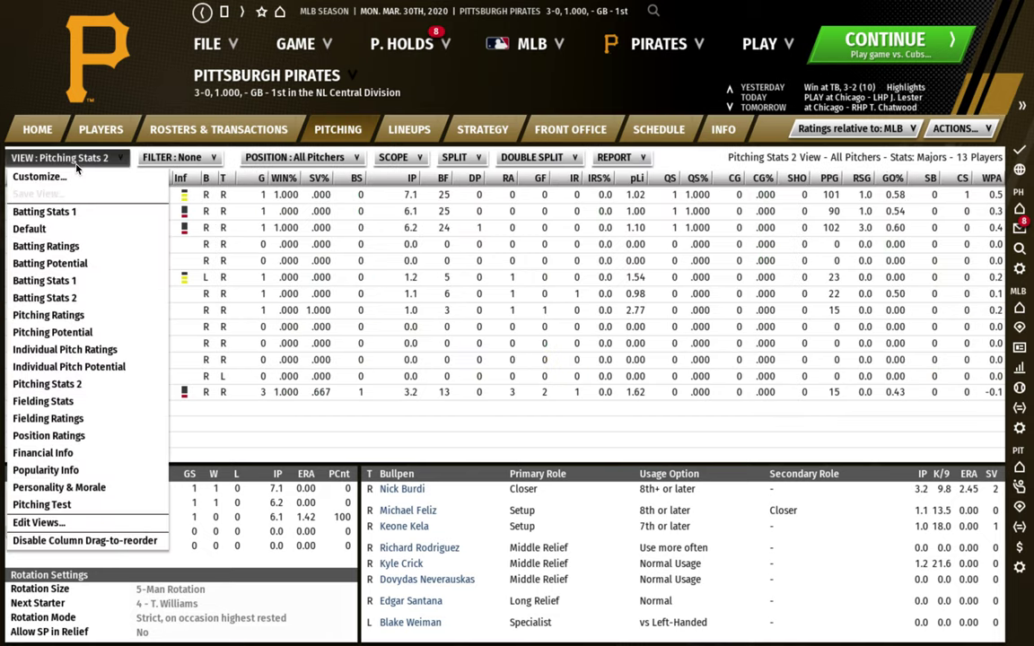
click(76, 505)
click(90, 160)
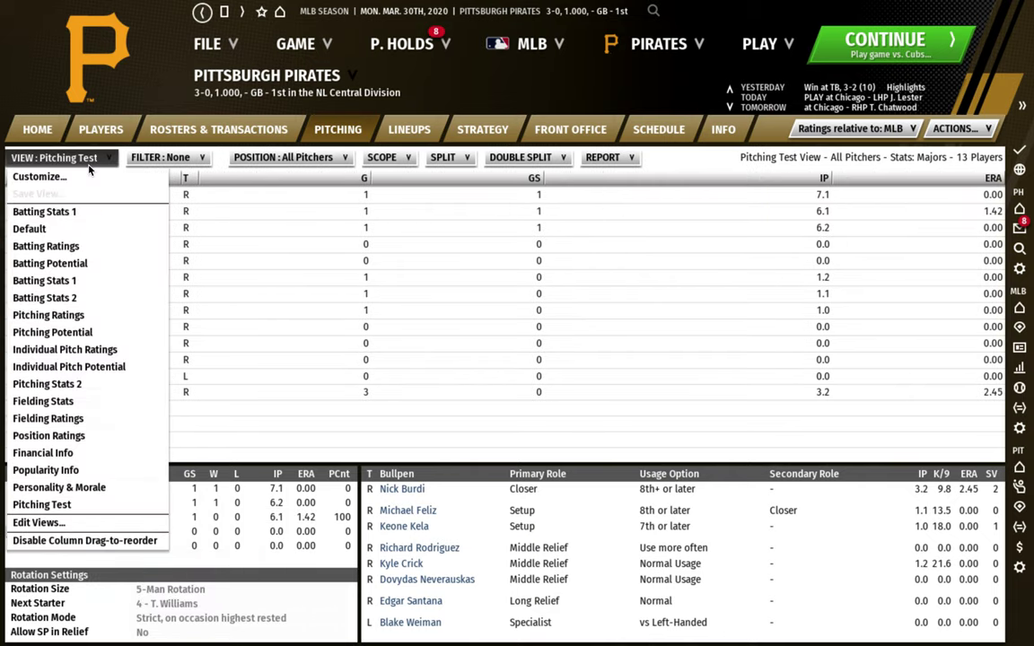
click(89, 177)
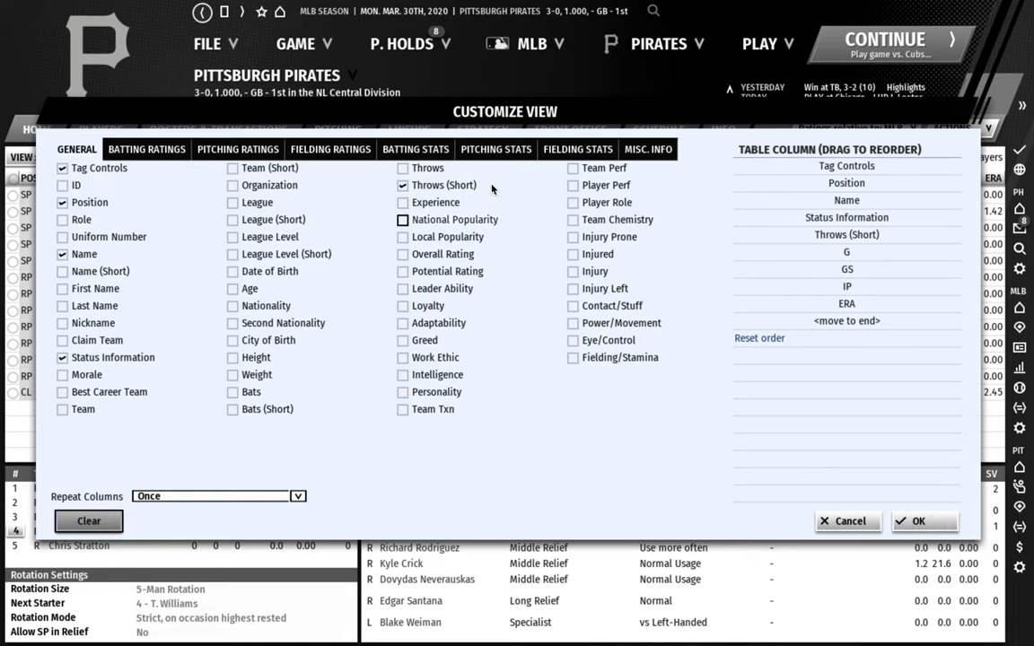
Step: Check ERA+, FIP and WHIP under Pitching Stats and apply them to the table
click(466, 148)
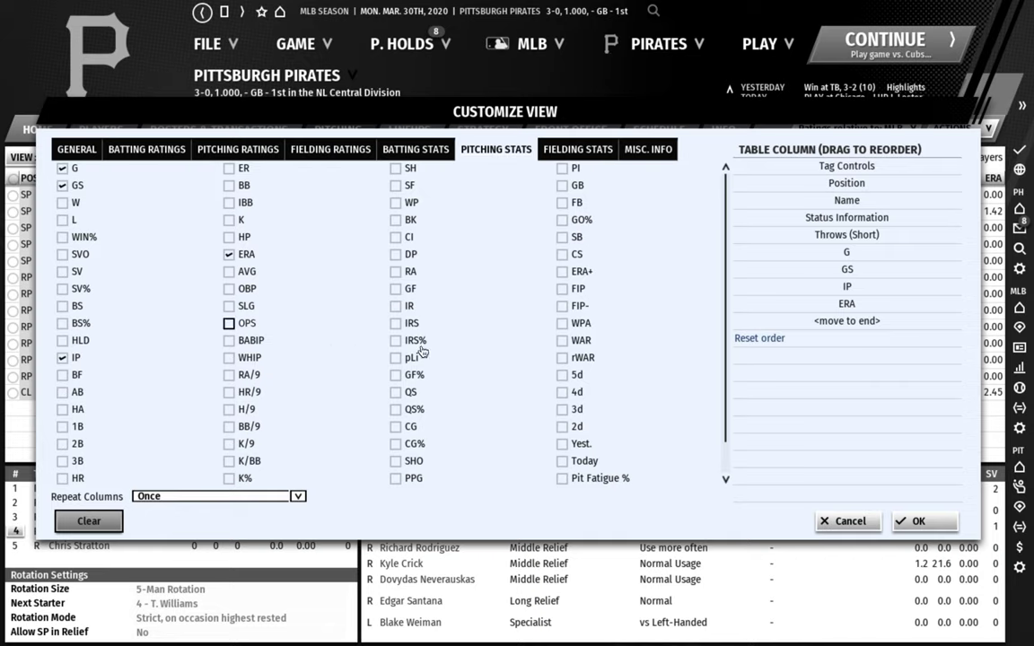
click(562, 273)
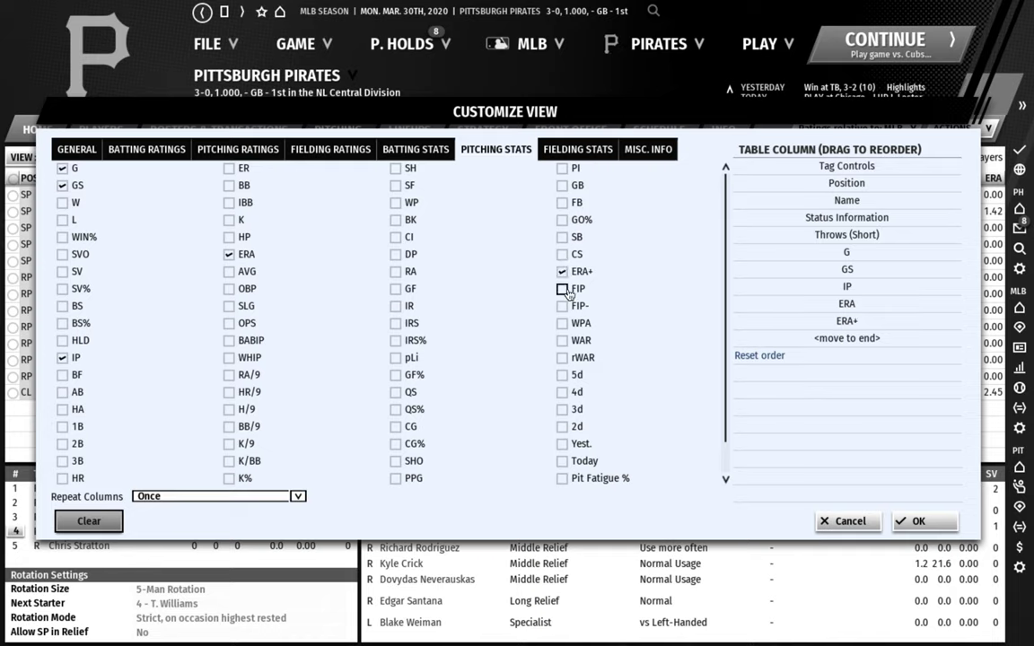
click(562, 289)
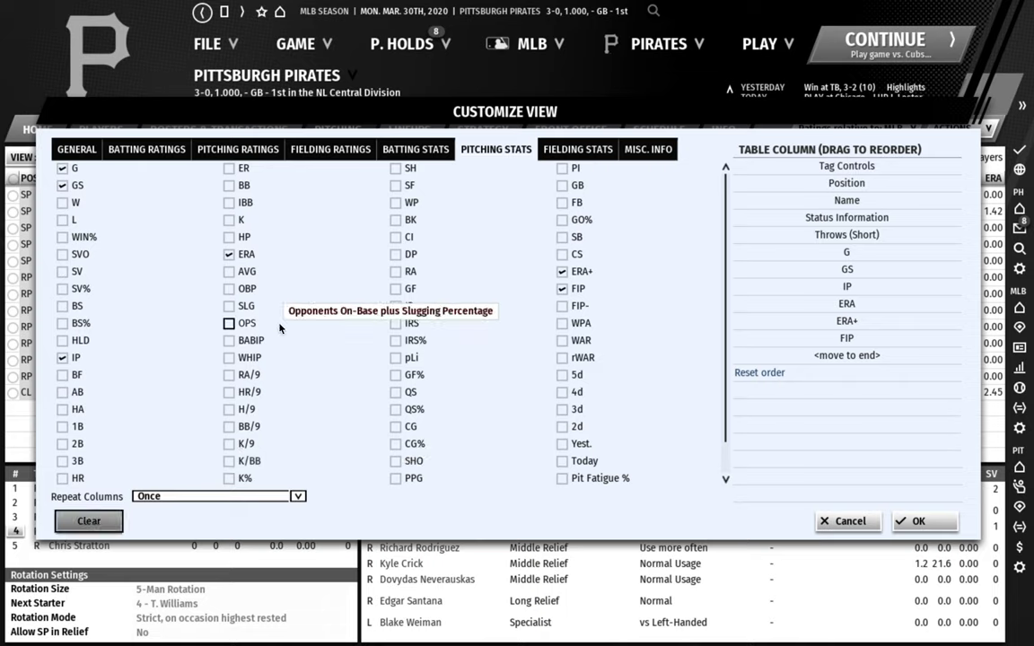
click(229, 358)
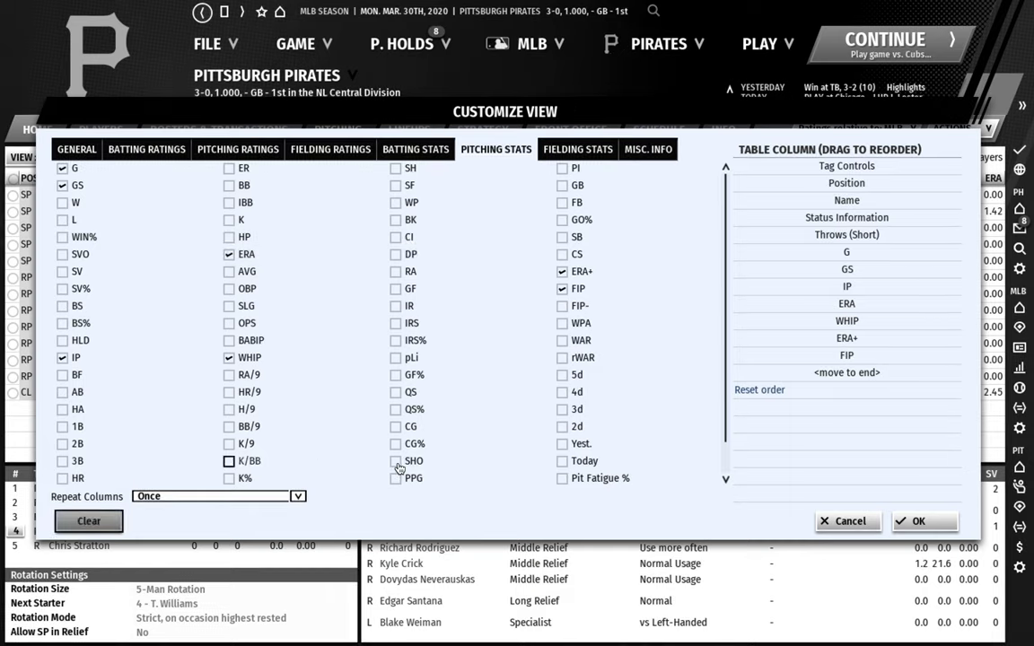
click(922, 522)
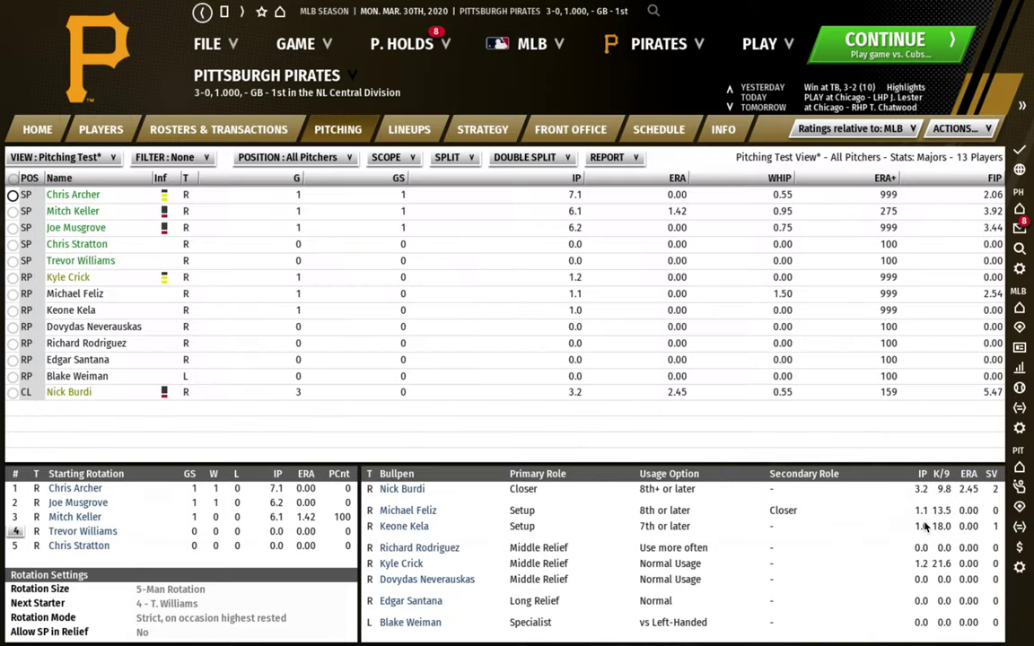
Step: Save the customized view as a local view named 'Pitching Test 2'
click(87, 159)
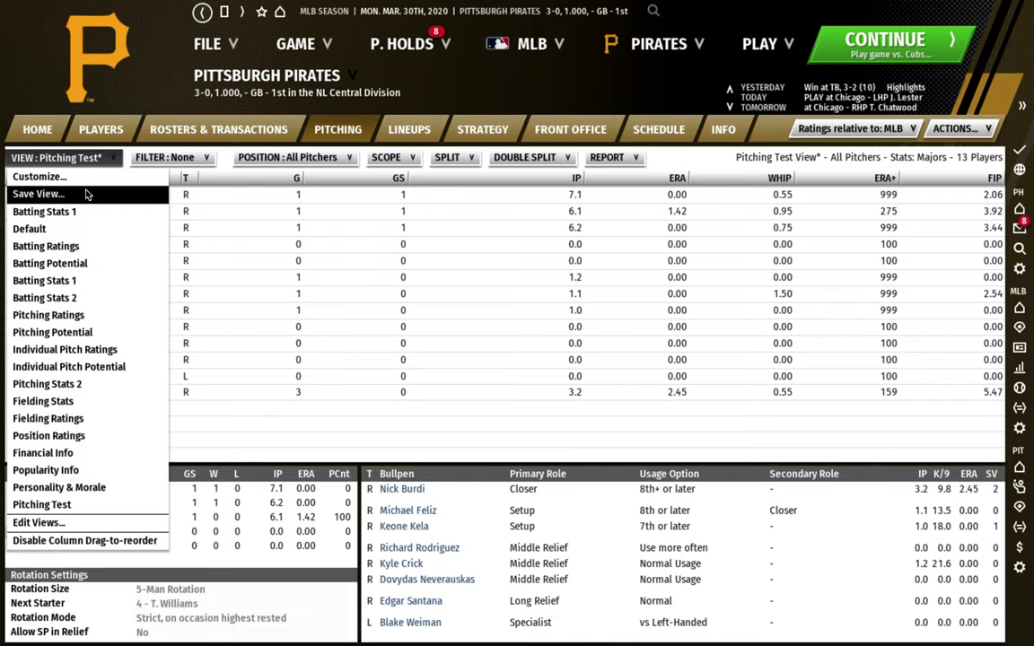
click(87, 194)
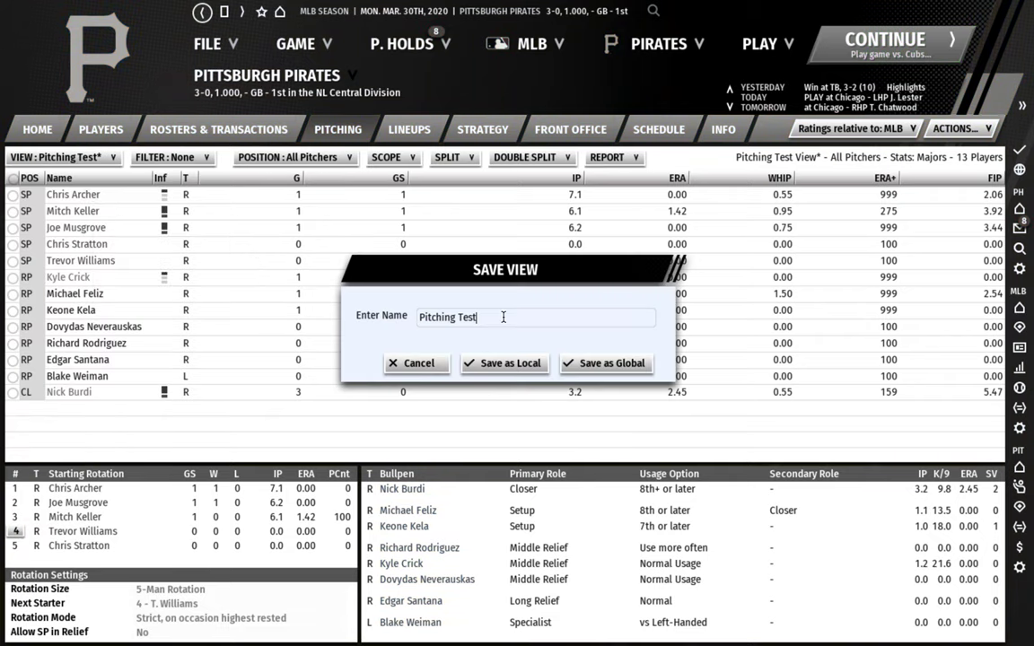
text(2)
click(478, 363)
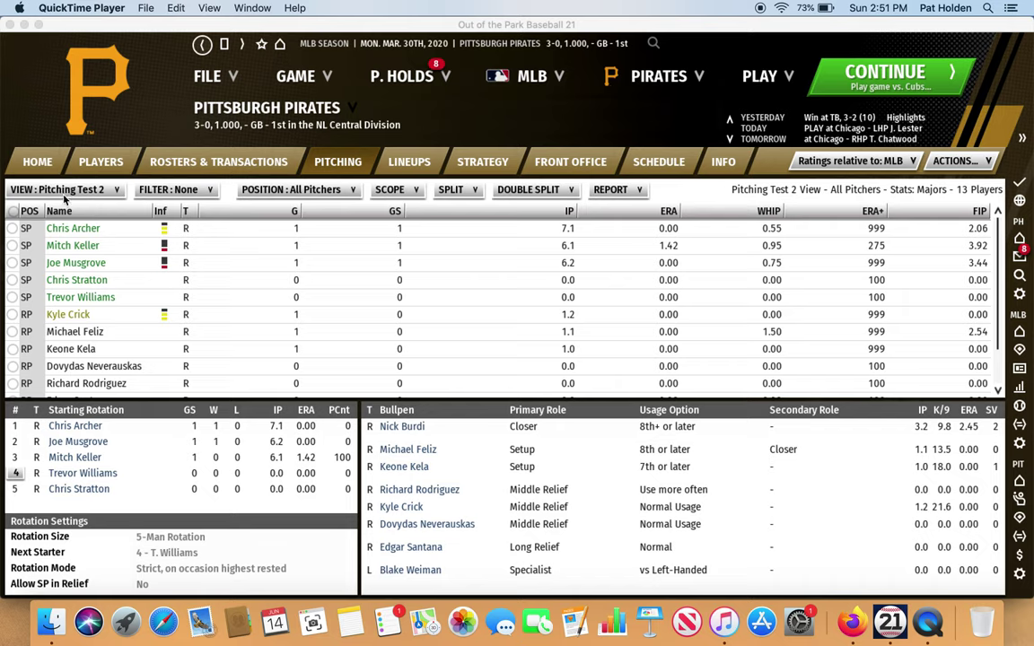
Step: In Edit Views, move Pitching Test 2 from local to global views and confirm
click(65, 199)
click(59, 186)
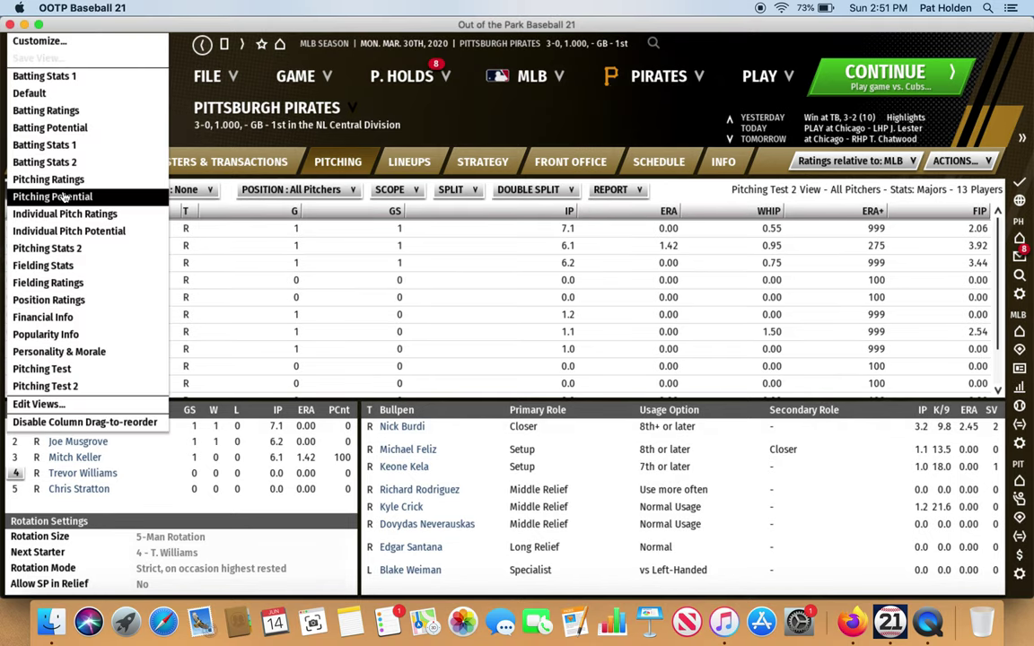
click(78, 406)
scroll(250, 327, down, 3)
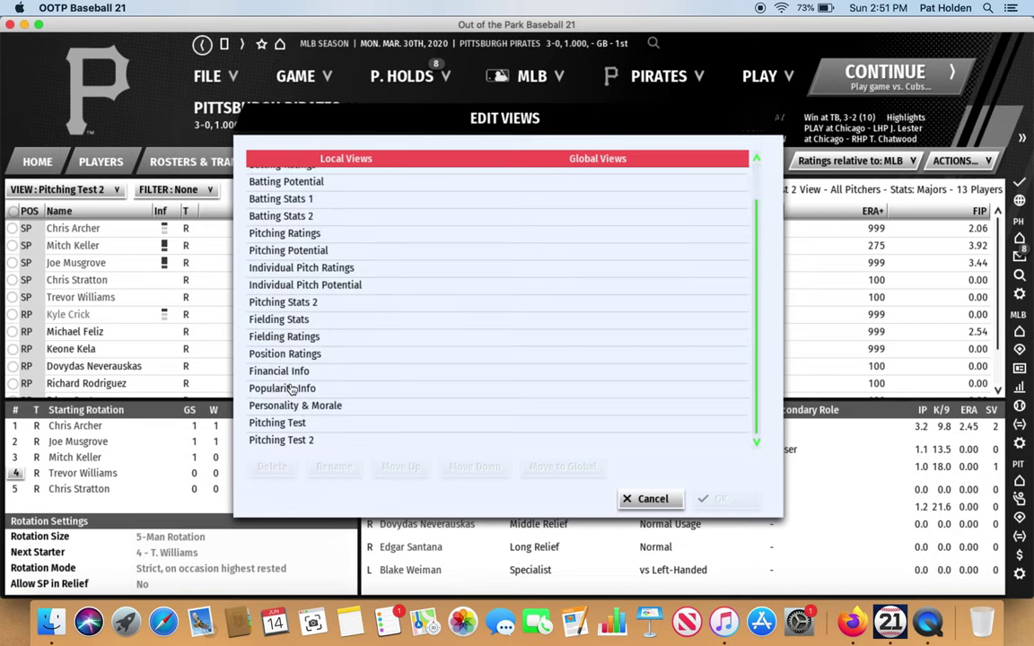
click(299, 440)
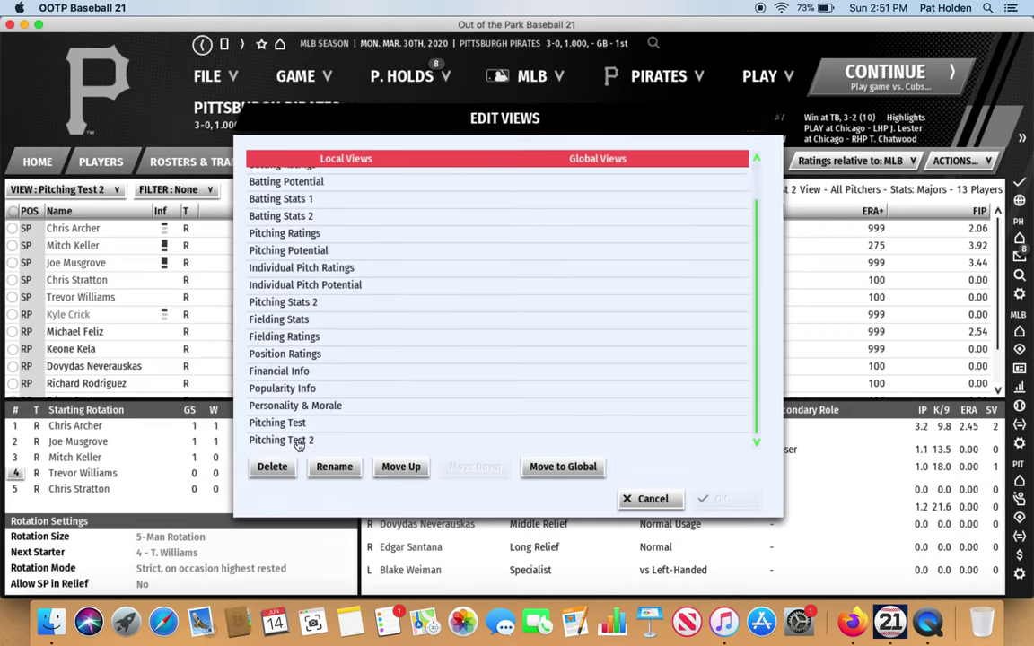
click(562, 474)
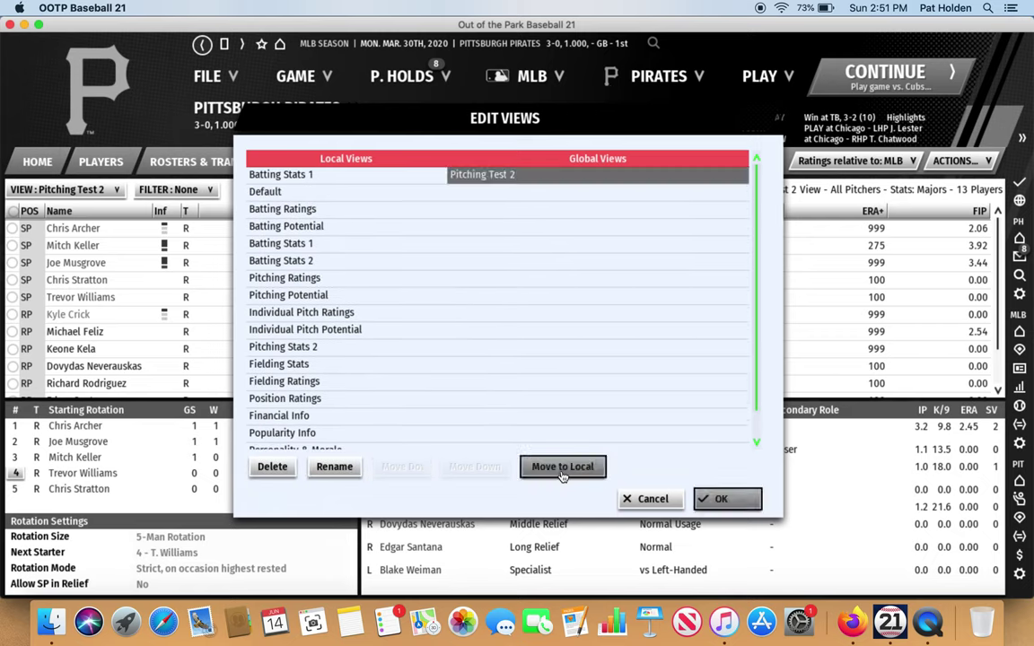
click(723, 505)
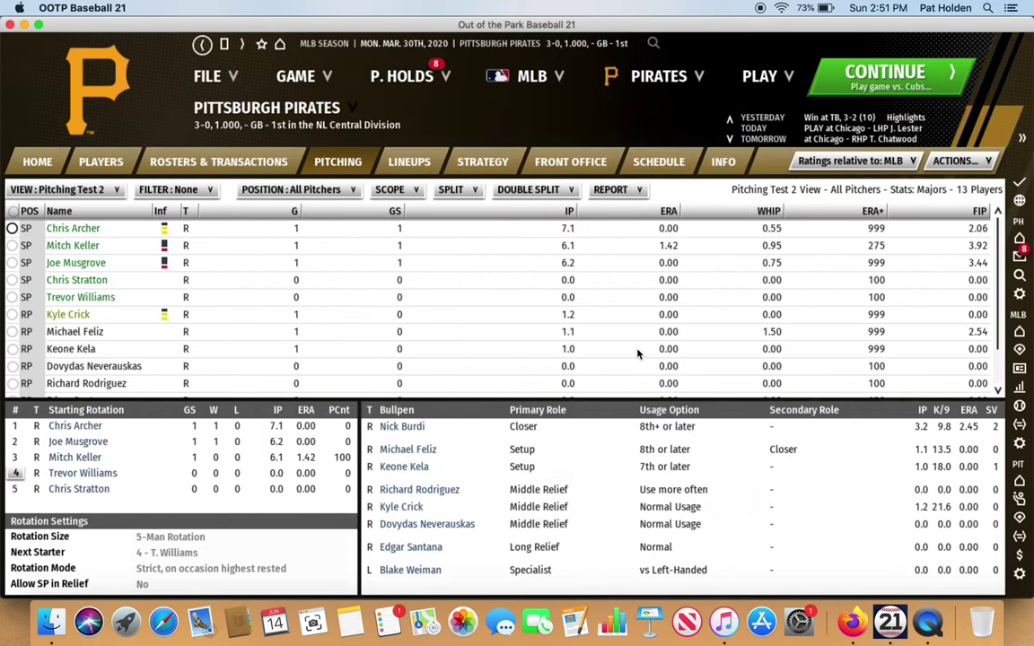
click(523, 81)
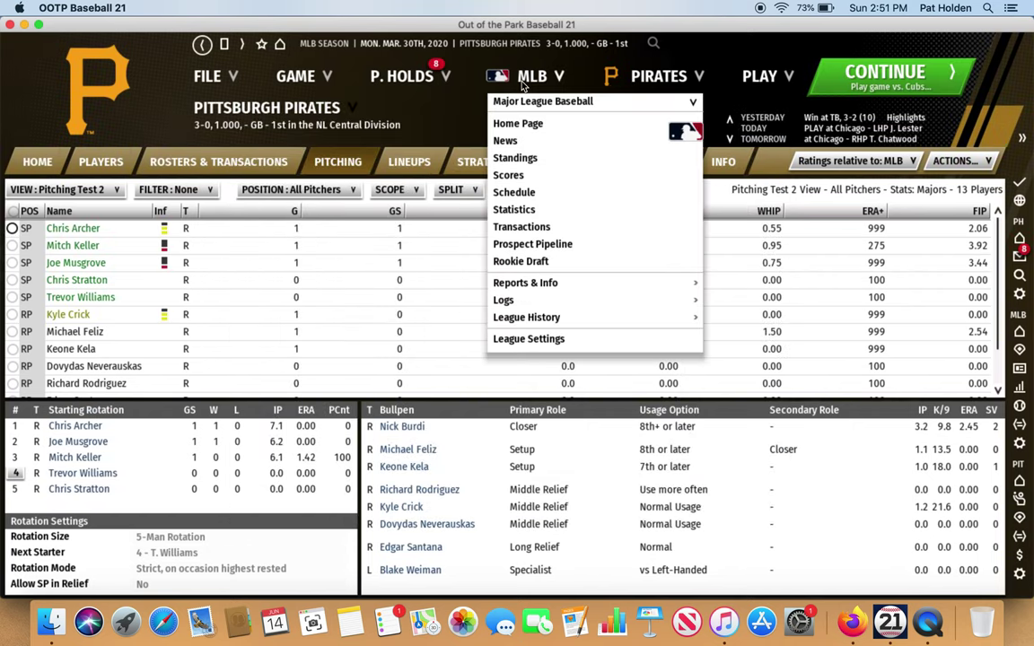
Step: Check that Pitching Test 2 is listed on the MLB transactions page, then open Pirates Lineups & Depth Charts
click(521, 230)
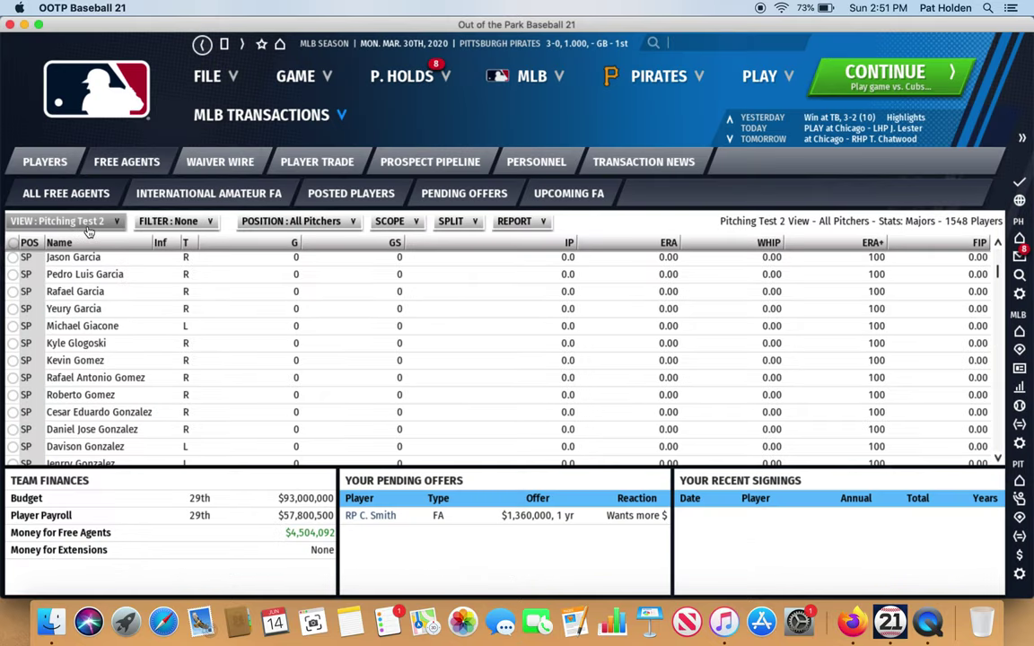
click(80, 216)
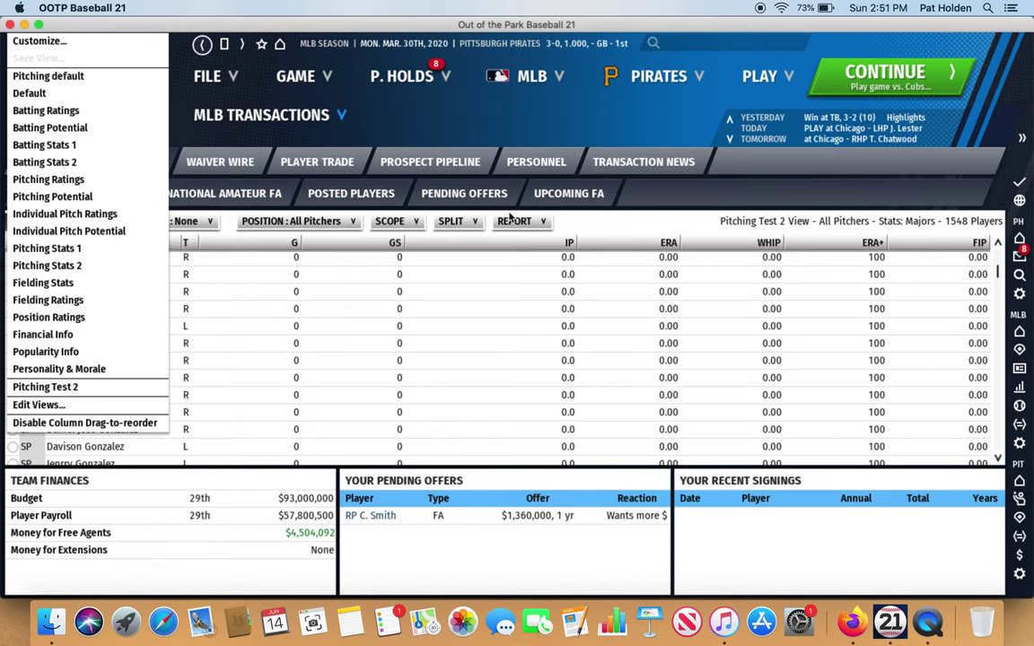
click(651, 79)
click(651, 79)
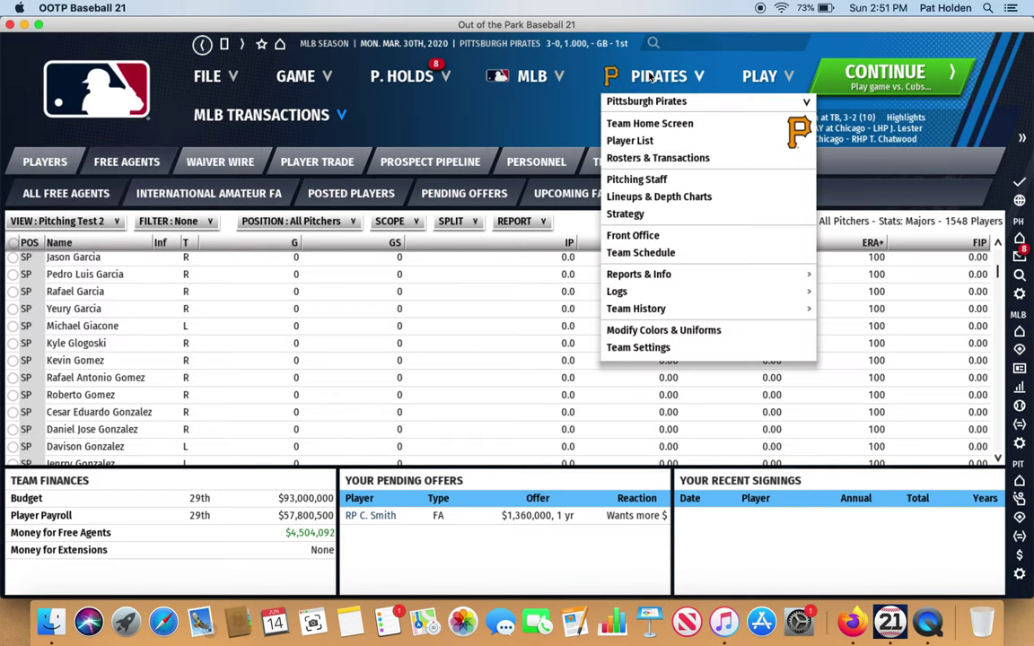
click(651, 196)
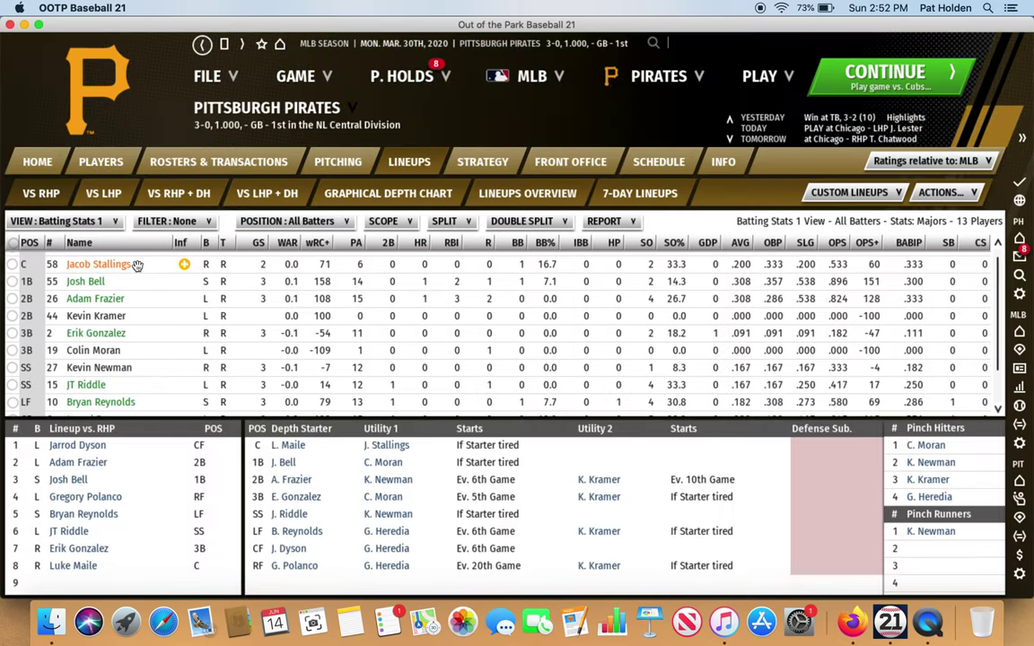
Step: Move The good stuff to the top of a player's batting stat rows, then open the Pirates Pitching Staff
click(88, 279)
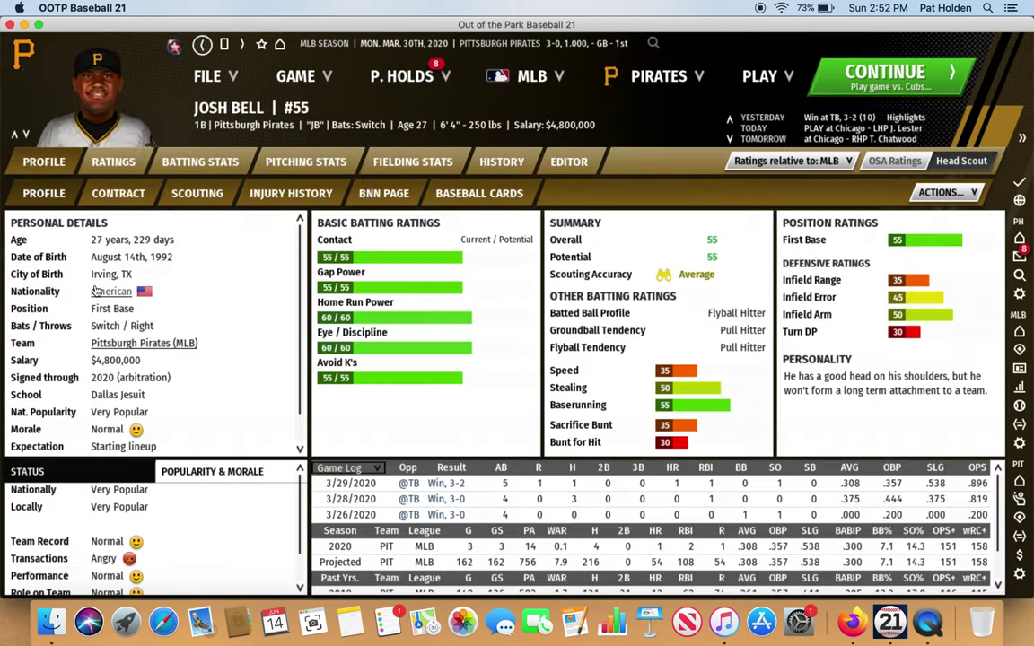
click(199, 161)
click(360, 222)
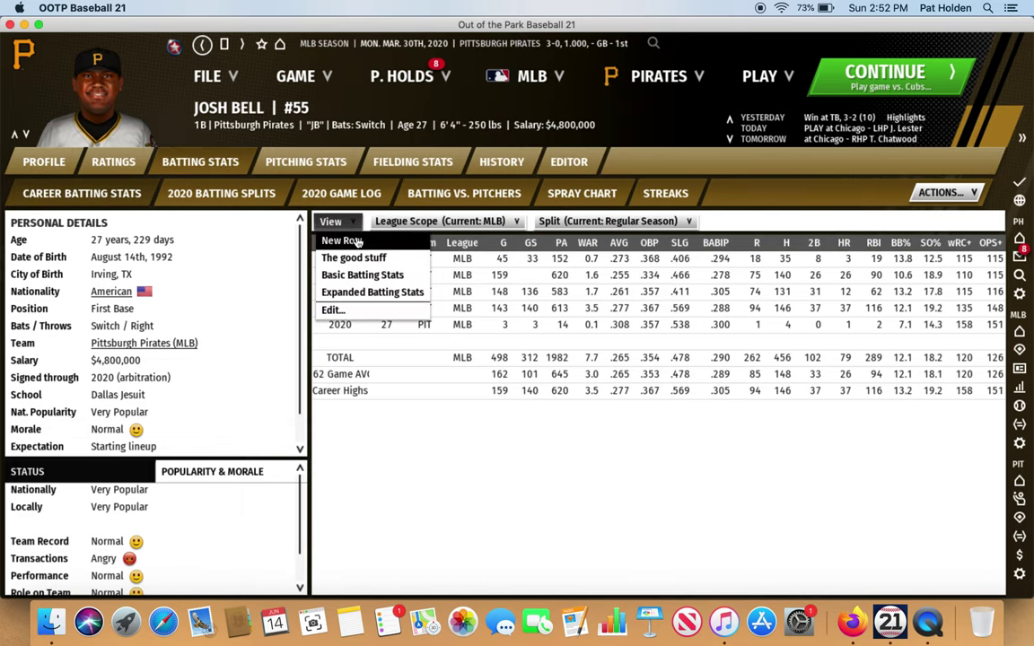
click(337, 311)
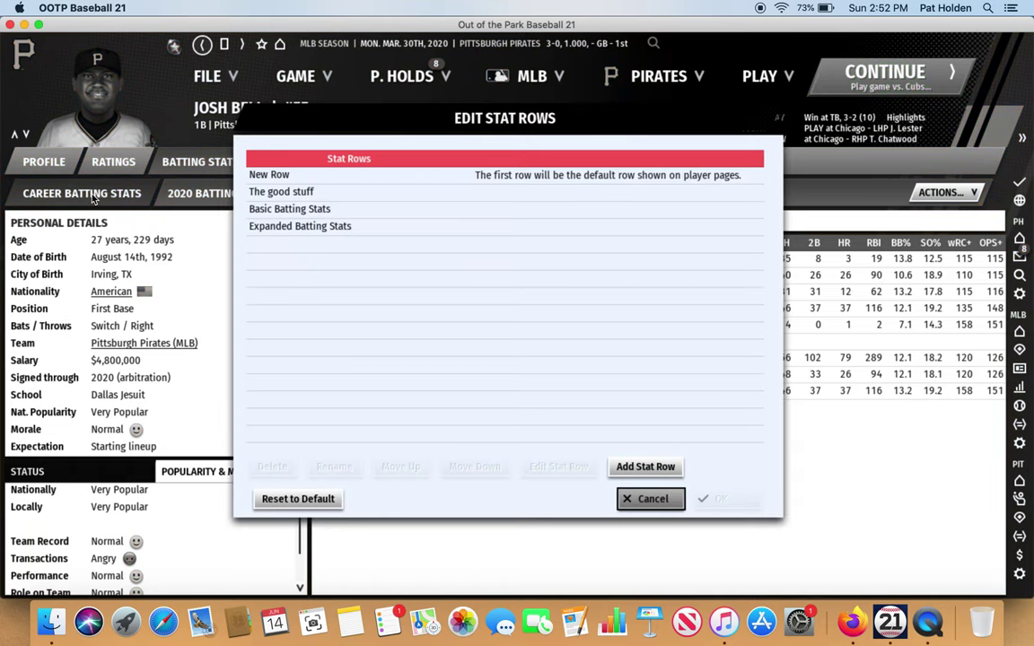
click(258, 192)
click(396, 466)
click(729, 499)
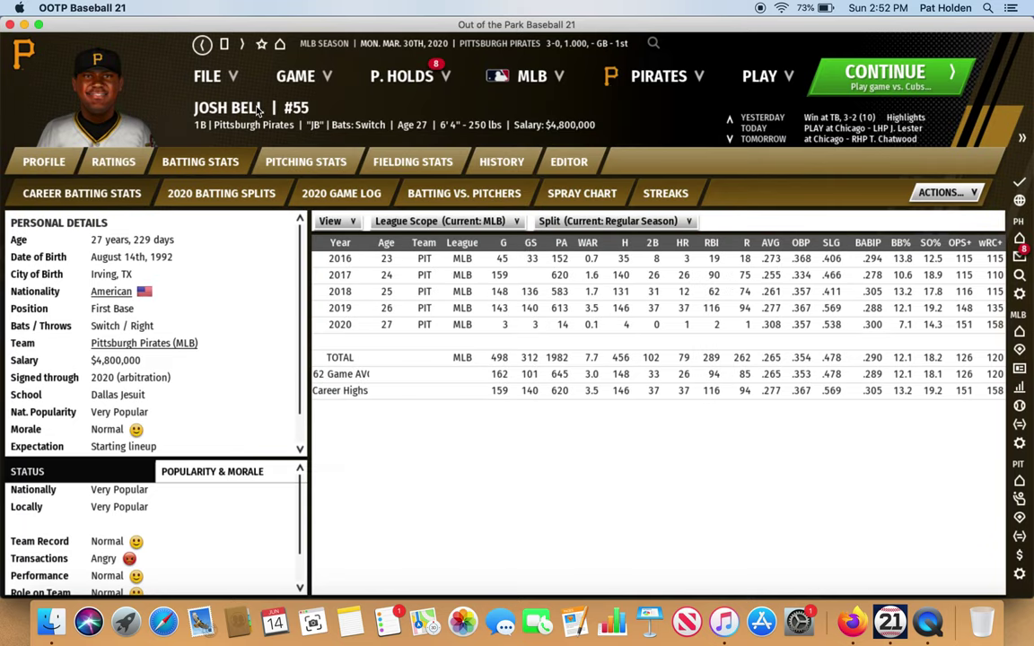
click(634, 85)
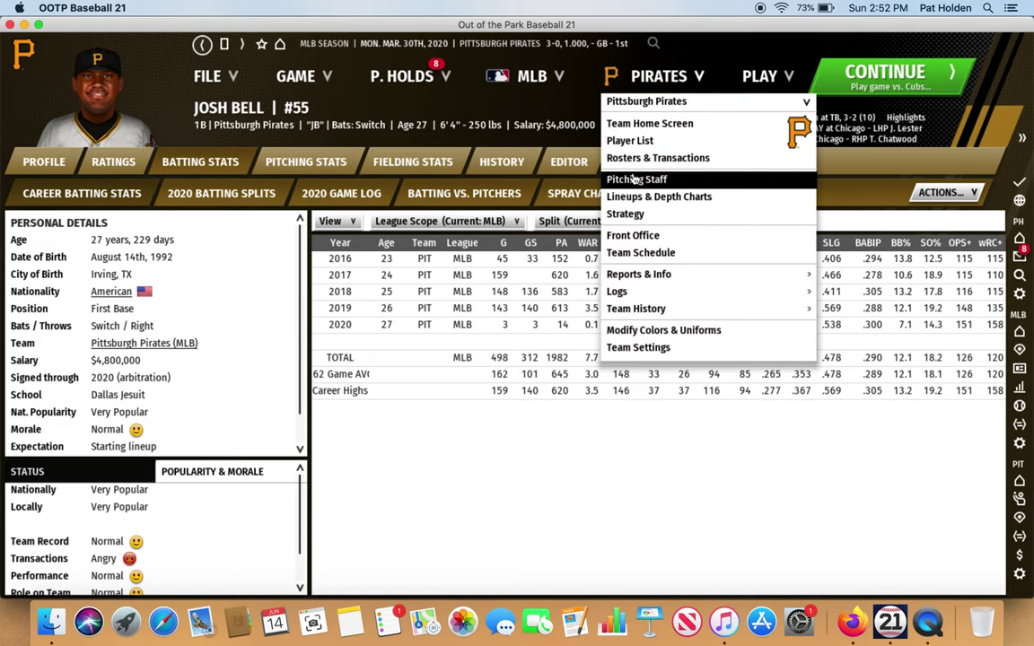
click(635, 180)
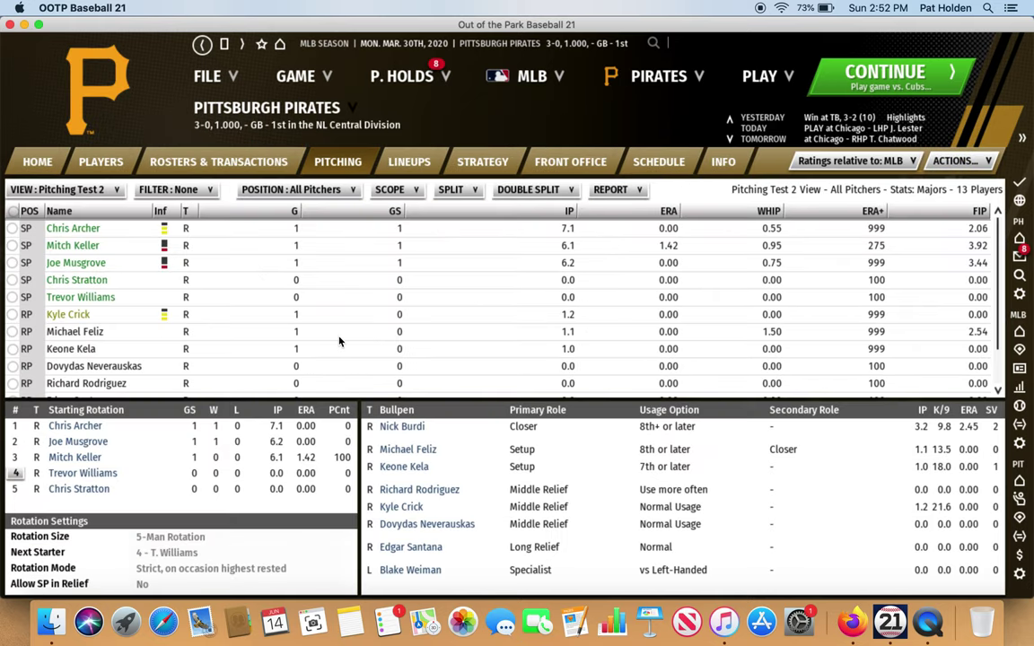